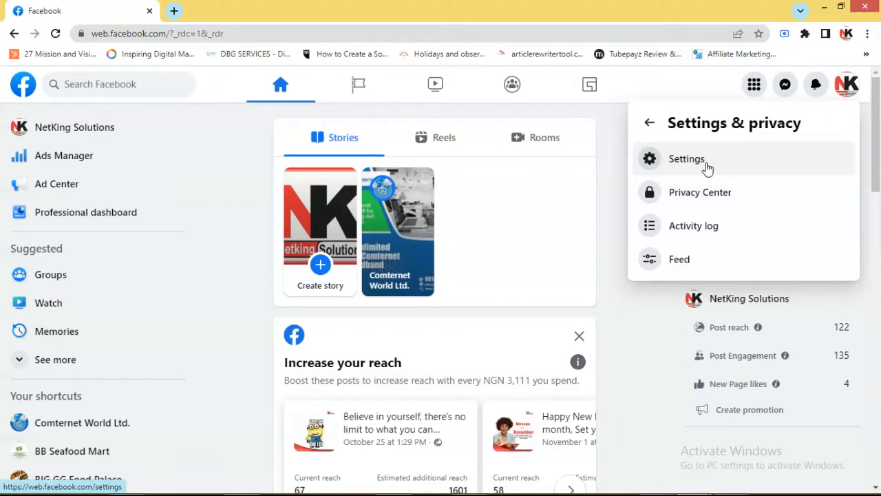
Check the Instagram account connected to the Page under its linked accounts settings, and return to the Facebook home page
click(703, 165)
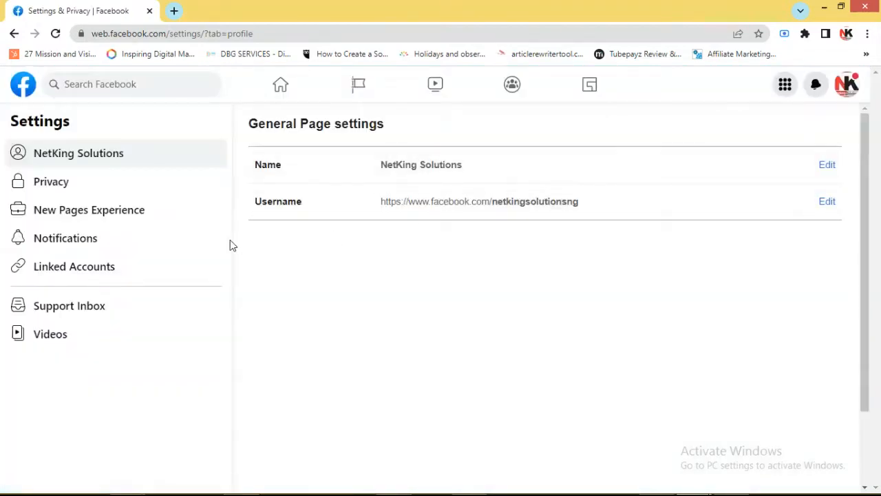
click(77, 282)
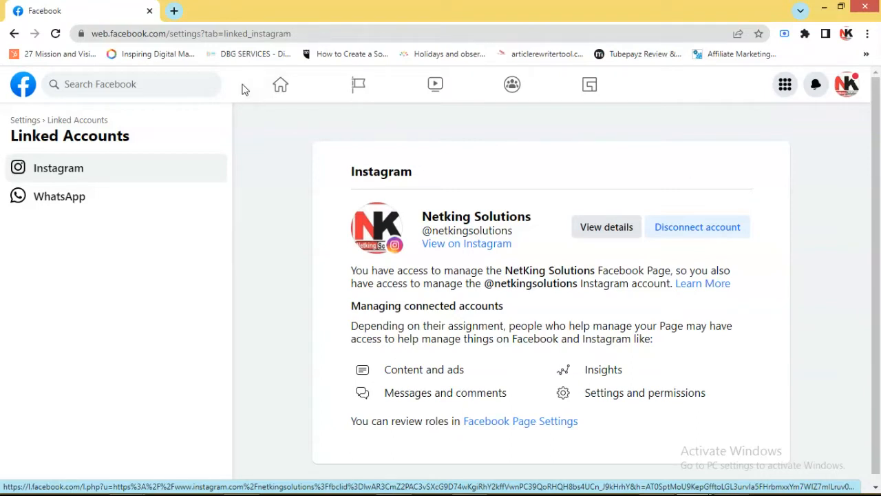
click(25, 86)
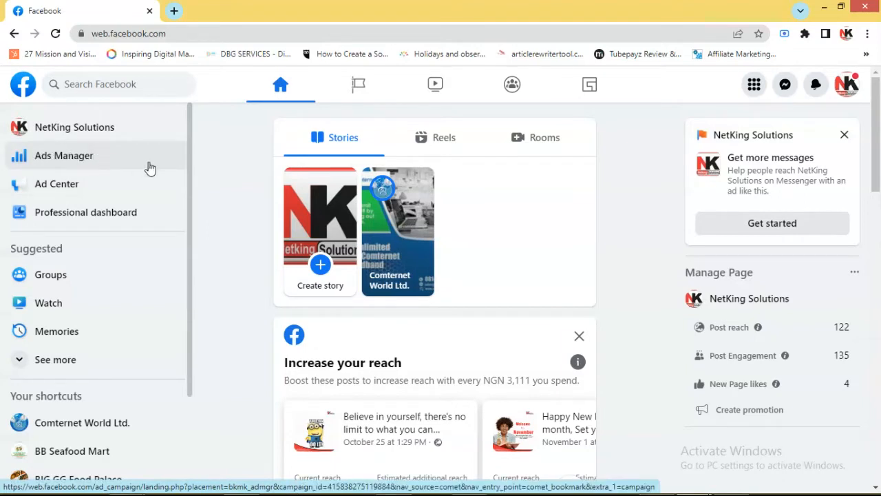
Go to business.facebook.com in a new browser tab and launch Ads Manager from Meta Business Suite's tools
click(172, 10)
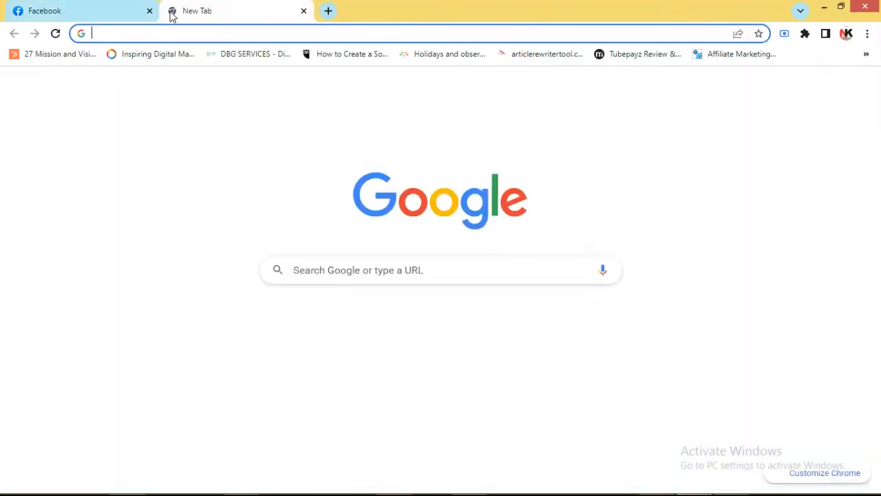
text(busines)
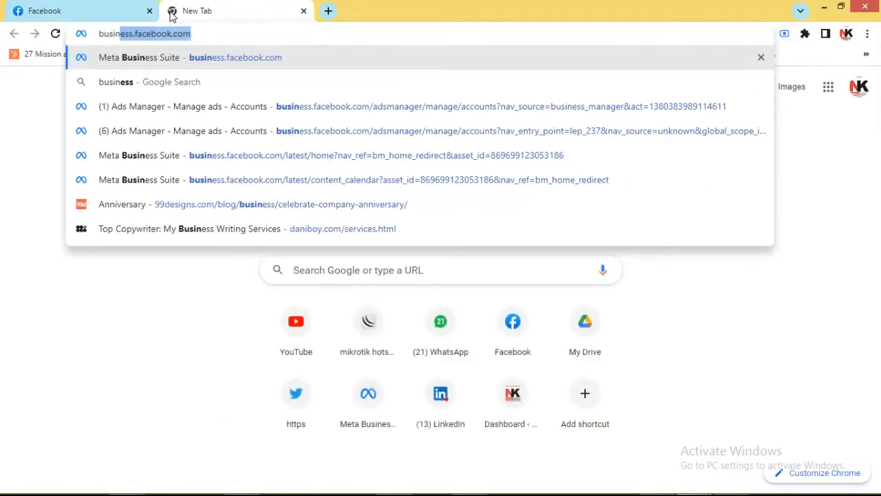
text(s)
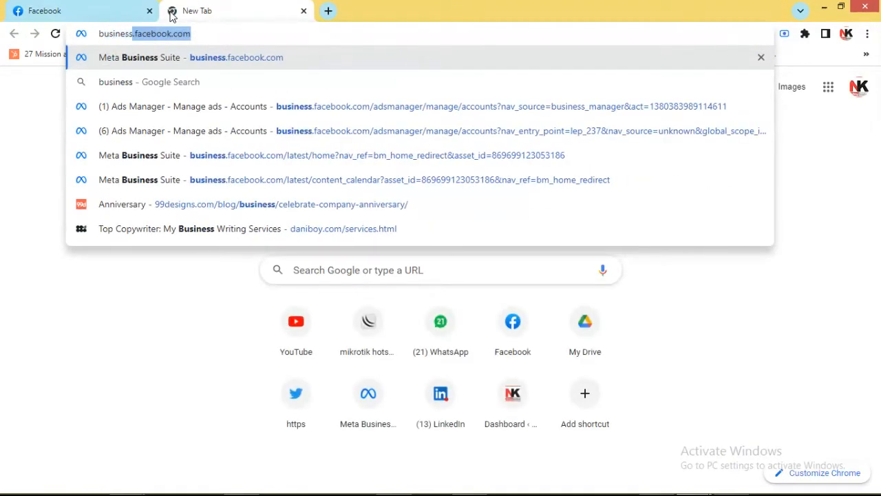
key(Return)
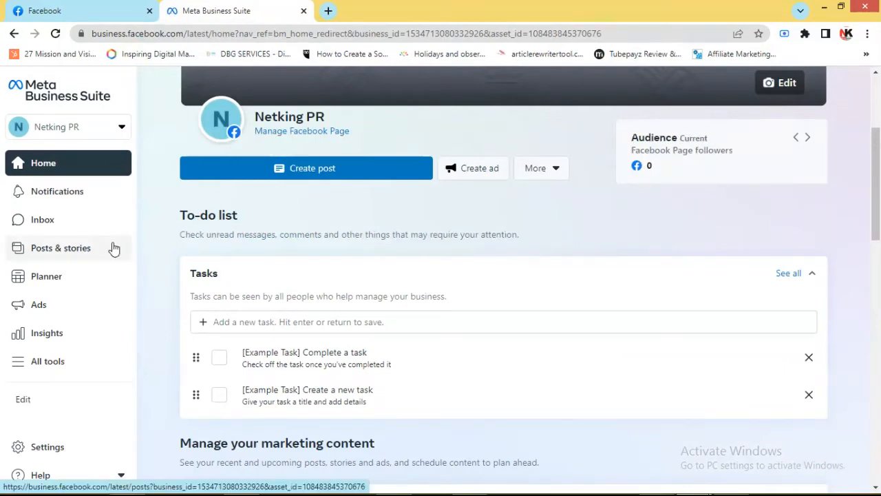
click(43, 361)
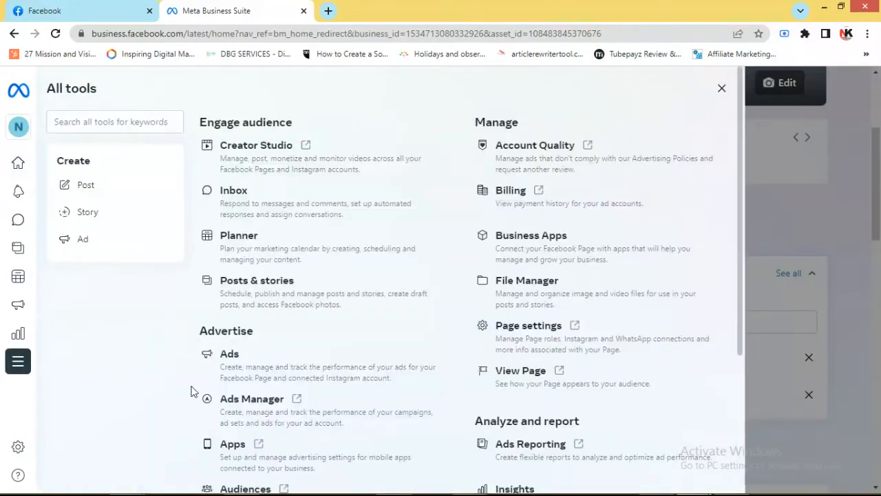
click(274, 416)
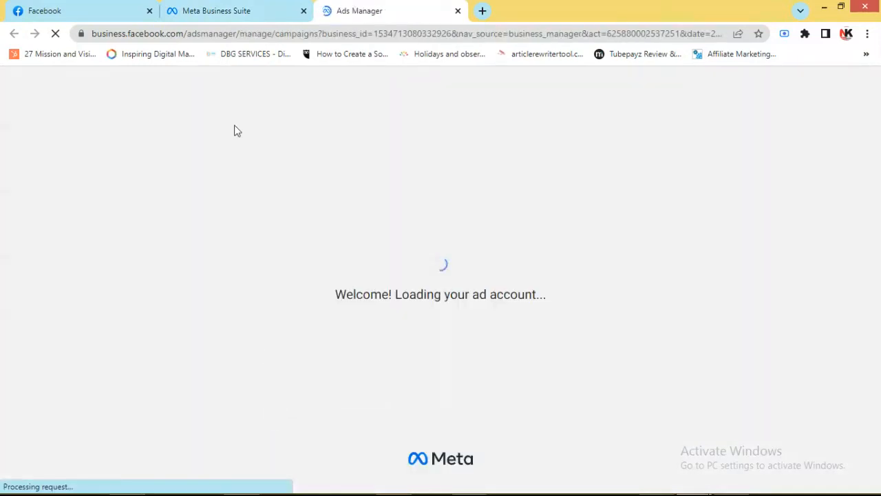
Open Ads Manager from the Facebook home page as well, and return to the Ads Manager launched from Business Suite
click(102, 15)
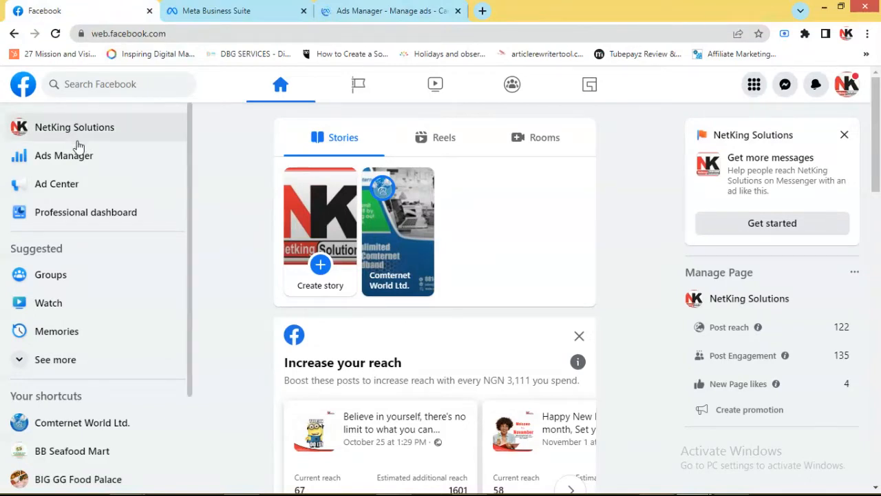
click(70, 163)
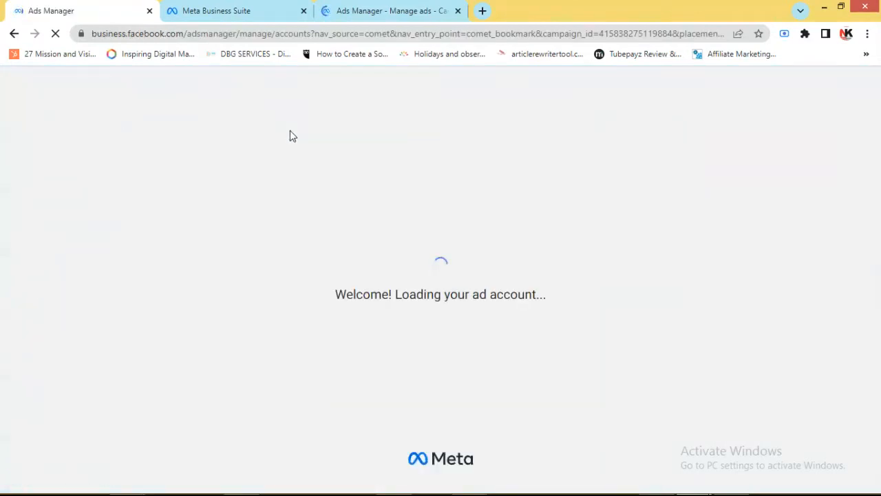
click(351, 10)
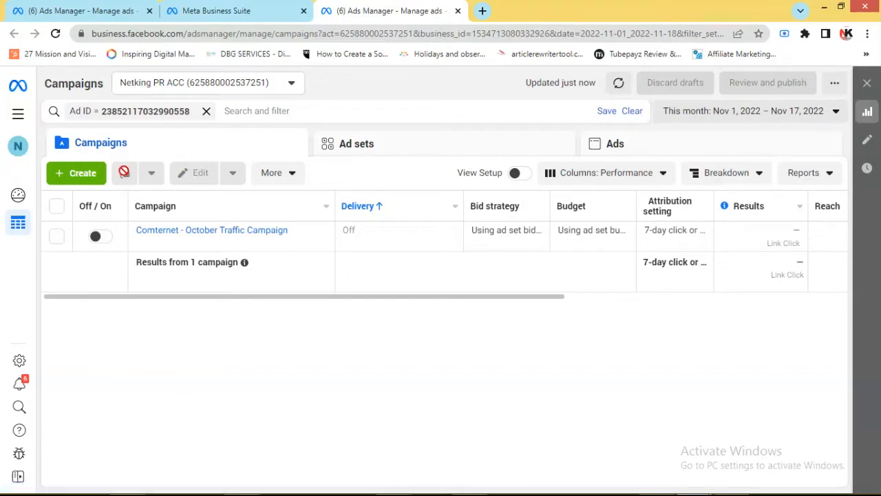
Create a new campaign with Traffic as its objective
click(71, 174)
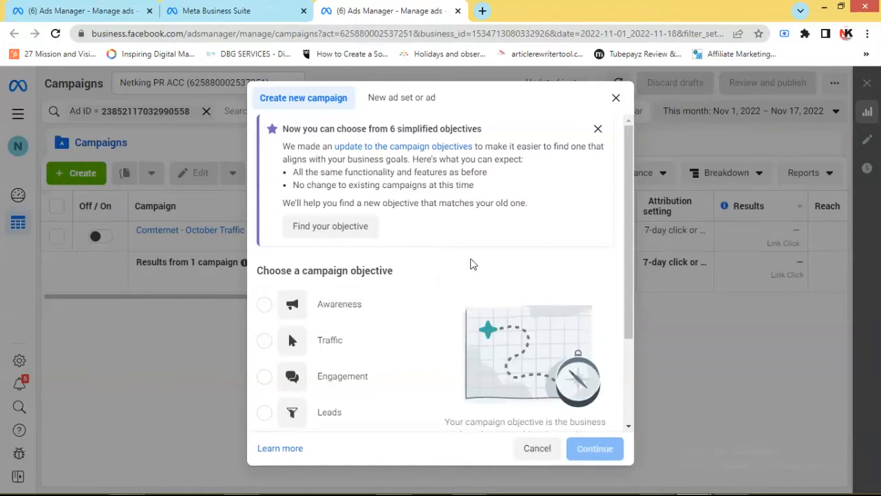
drag(627, 273, 623, 335)
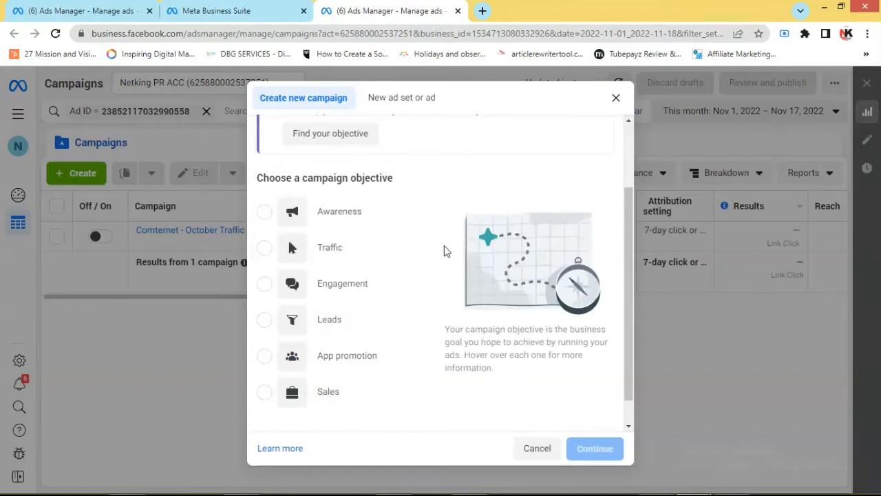
click(269, 249)
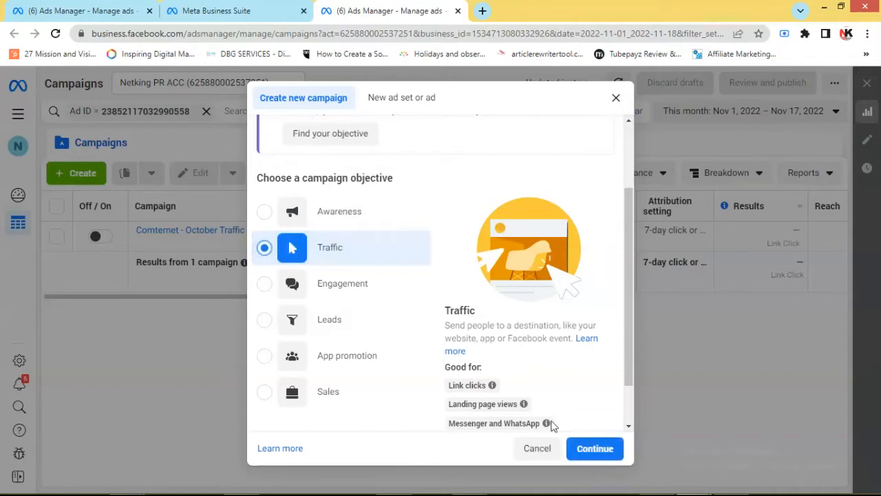
click(592, 450)
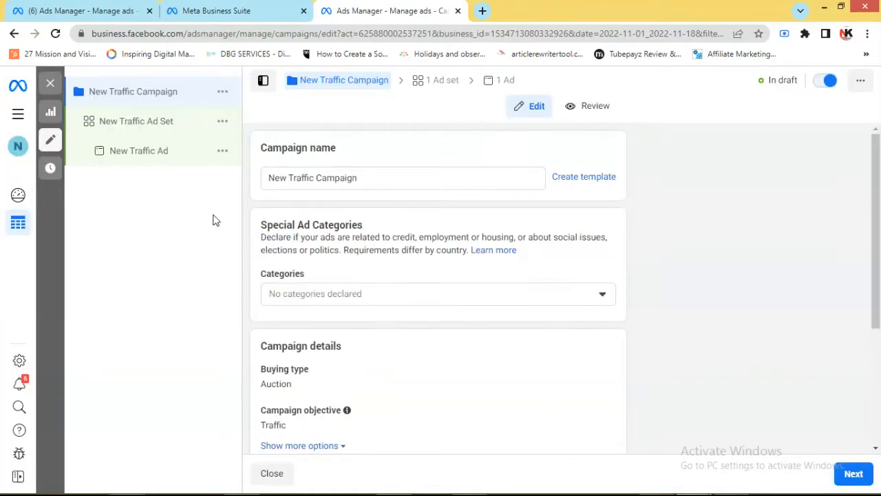
Rename the campaign to "Test Traffic Campaign" and continue to the ad set settings
click(290, 179)
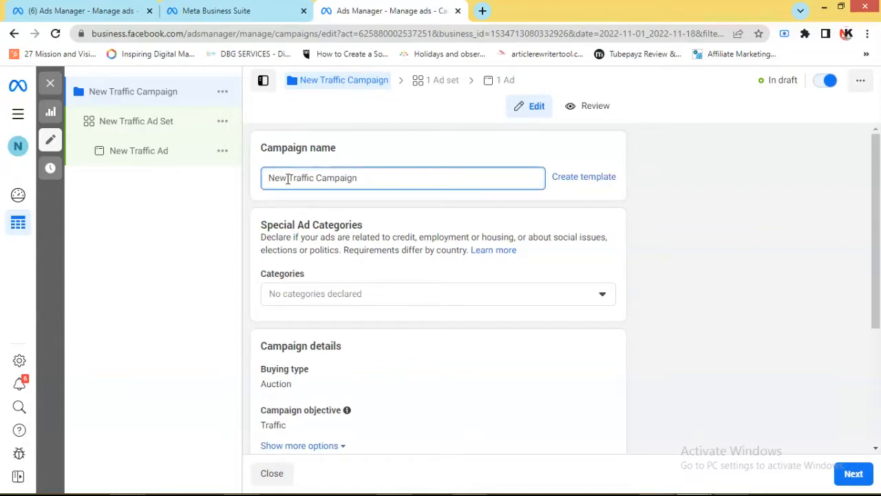
drag(288, 179, 264, 182)
text(Test)
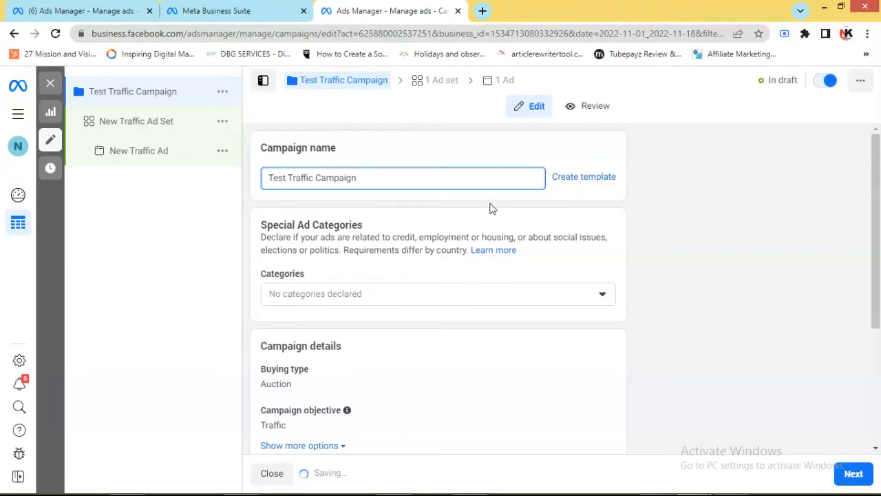
drag(873, 170, 879, 297)
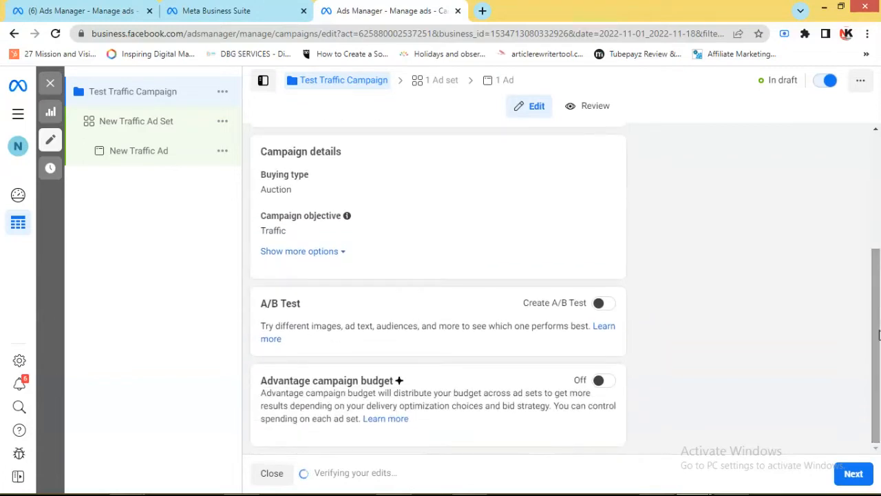
click(854, 474)
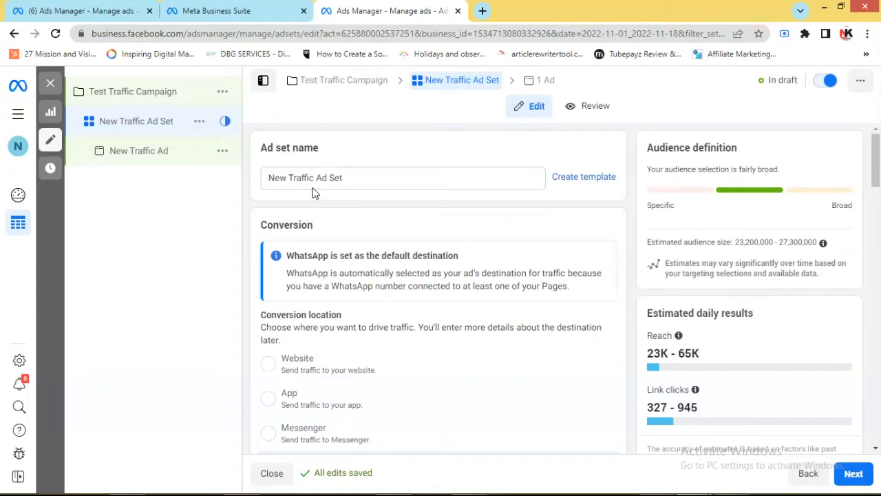
Rename the ad set to "Test Traffic Ad Set" and choose Website as its conversion location
drag(287, 178, 251, 185)
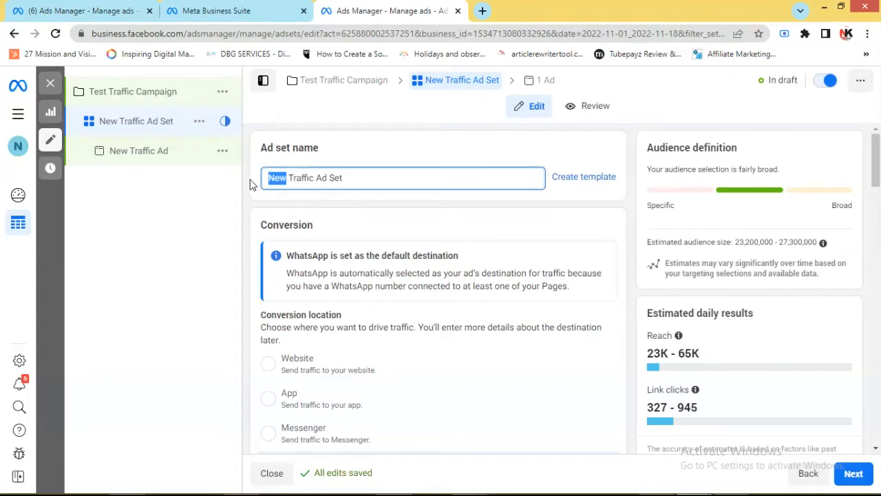
text(Test)
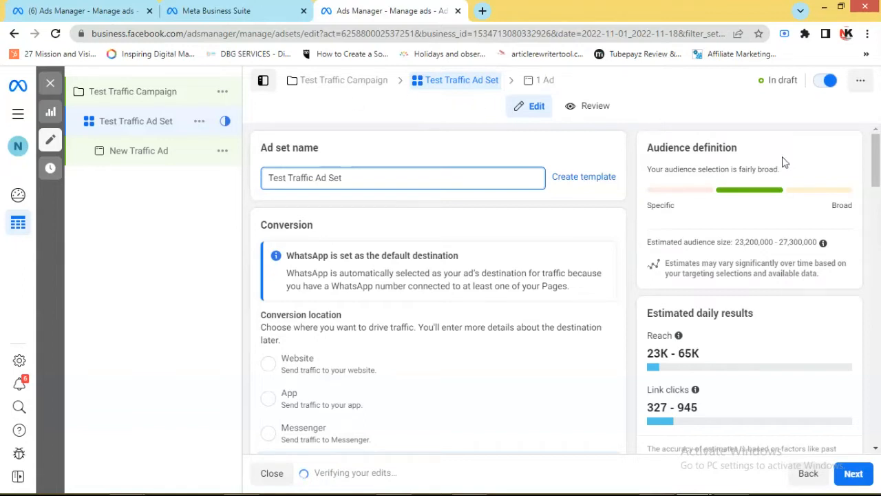
drag(876, 162, 877, 174)
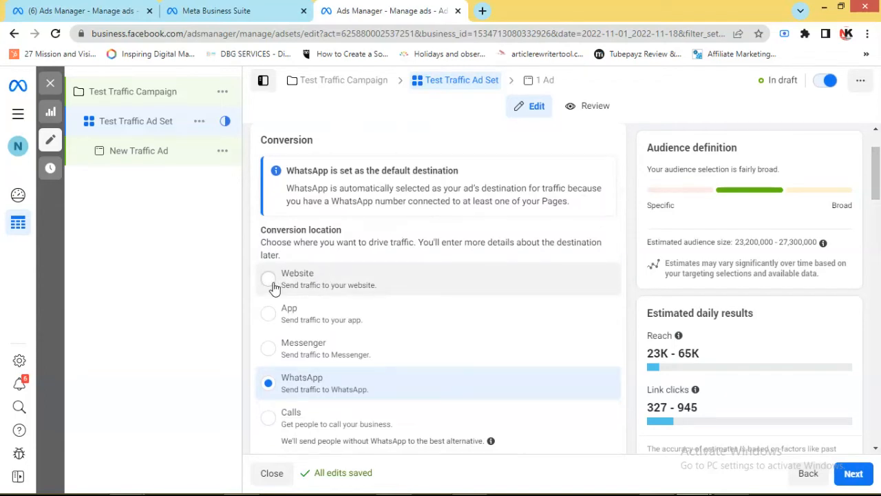
scroll(274, 287, down, 5)
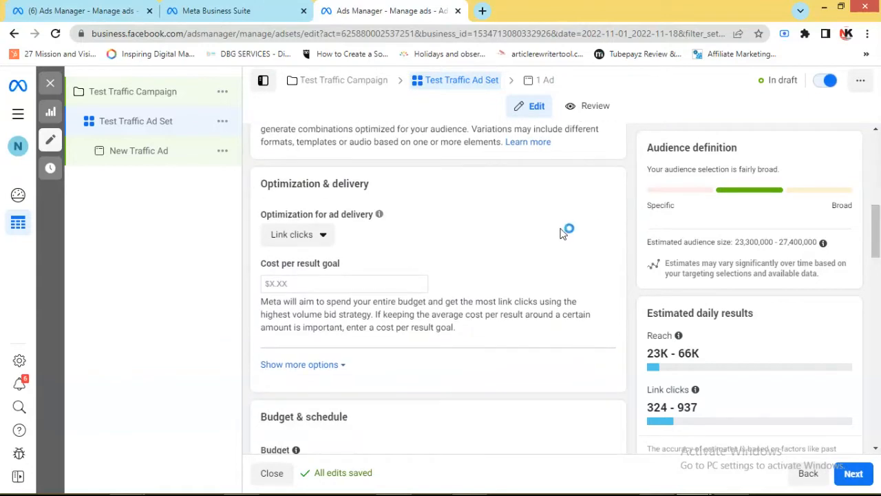
Review the available optimization options for ad delivery, keeping Link clicks
click(321, 239)
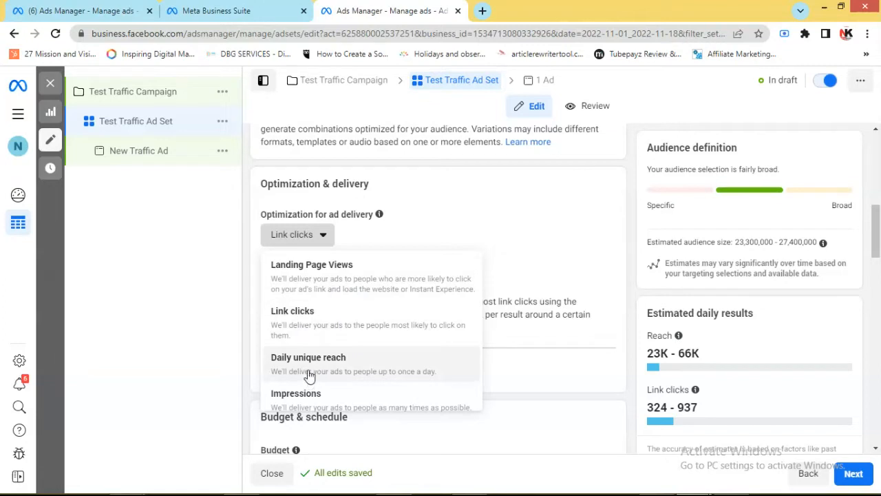
scroll(345, 384, down, 1)
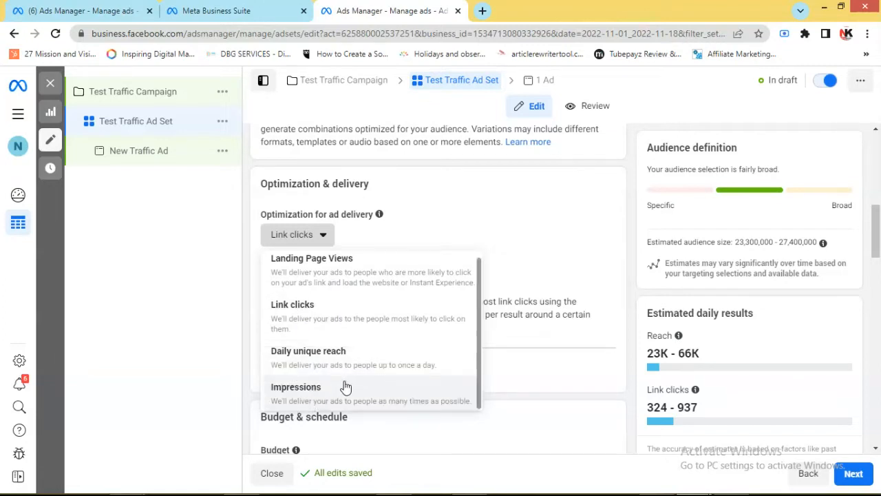
scroll(350, 321, up, 1)
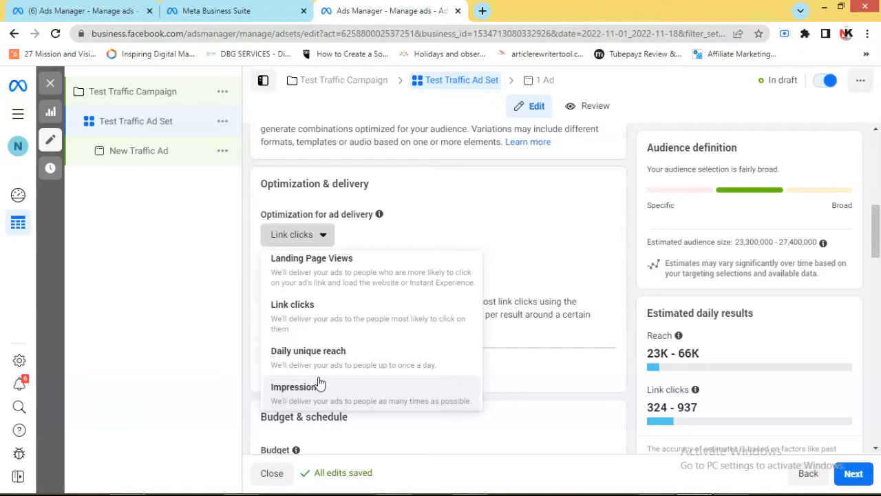
click(578, 365)
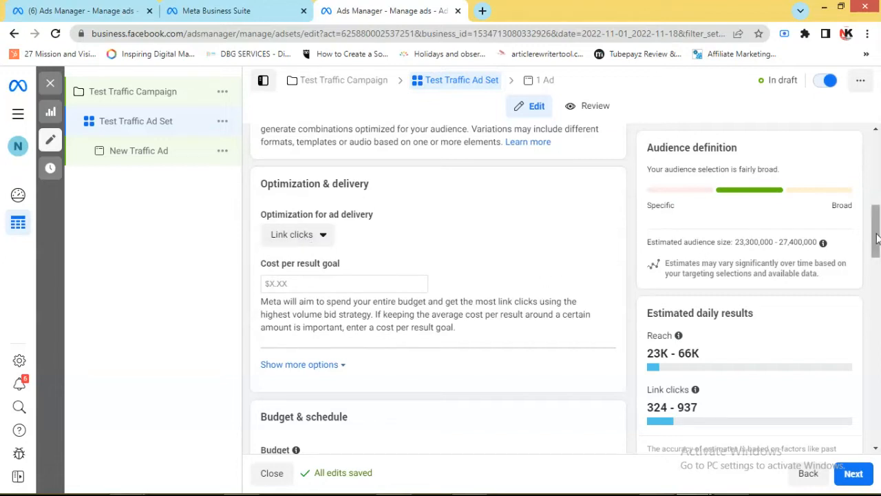
Set the ad set's daily budget to $5.00
drag(876, 237, 876, 262)
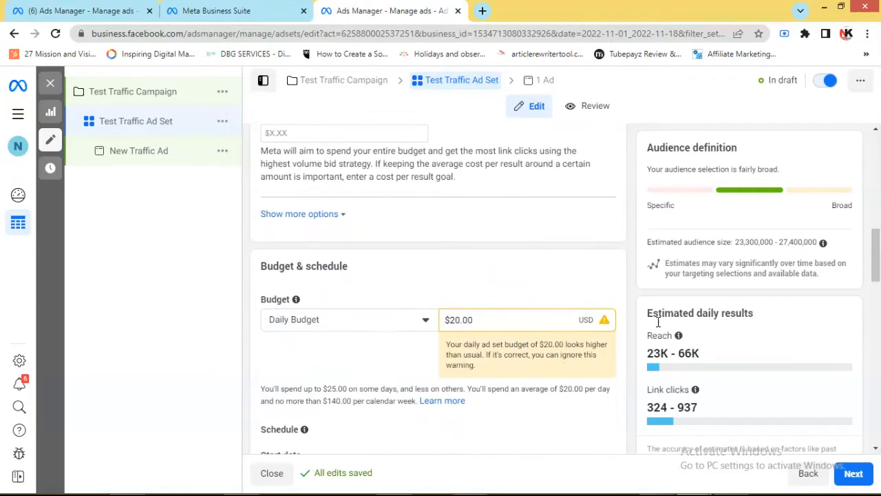
click(460, 321)
key(BackSpace)
key(BackSpace)
text(5)
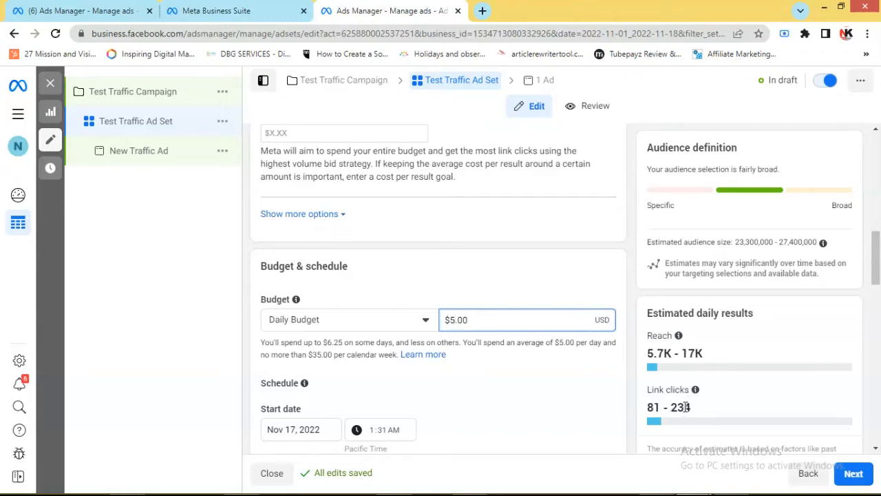
Try a daily budget of $10.00 to compare the estimated daily results, and restore the budget to $5.00
key(BackSpace)
text(10)
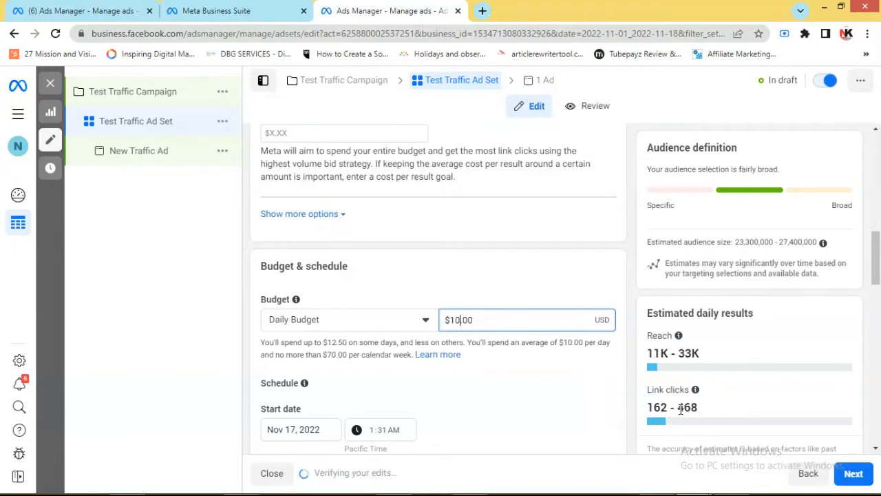
key(BackSpace)
text(00)
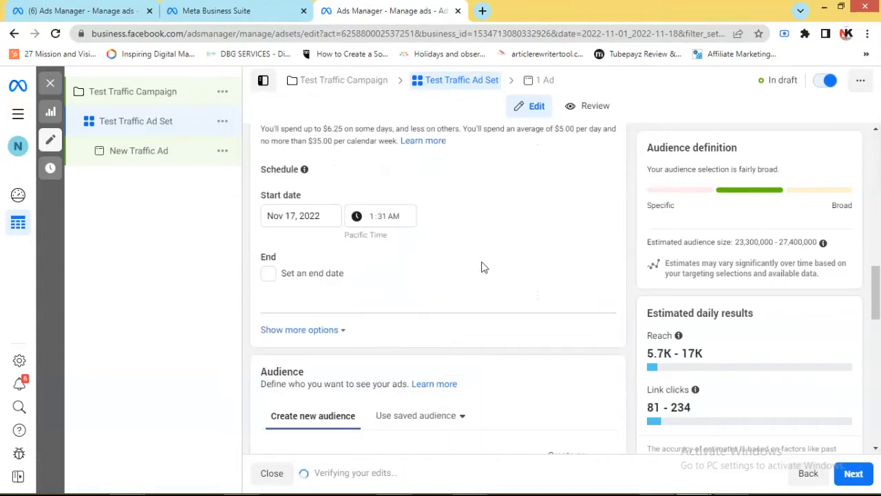
Set the ad set's start time on Nov 17, 2022 to 1:31 PM
click(371, 218)
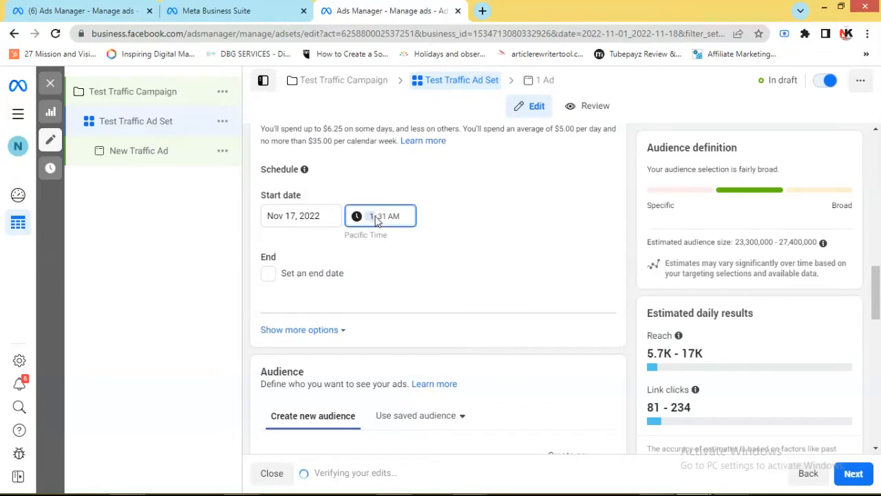
click(391, 217)
key(p)
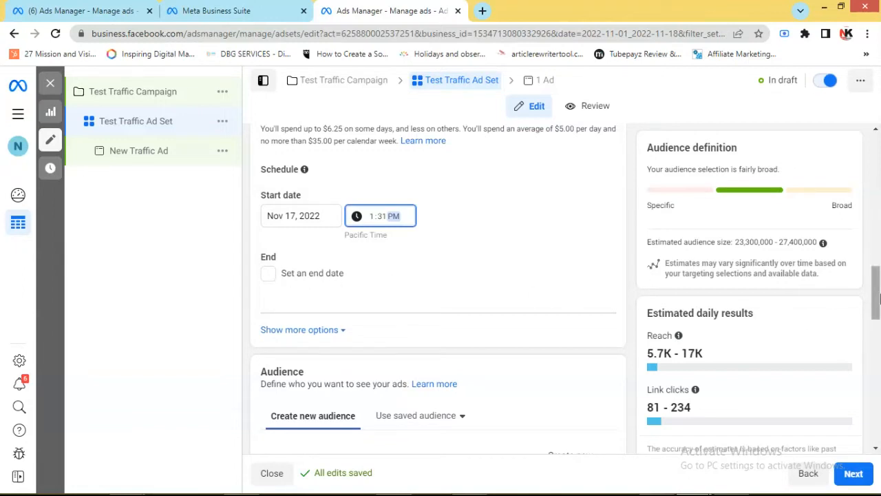
drag(877, 296, 879, 334)
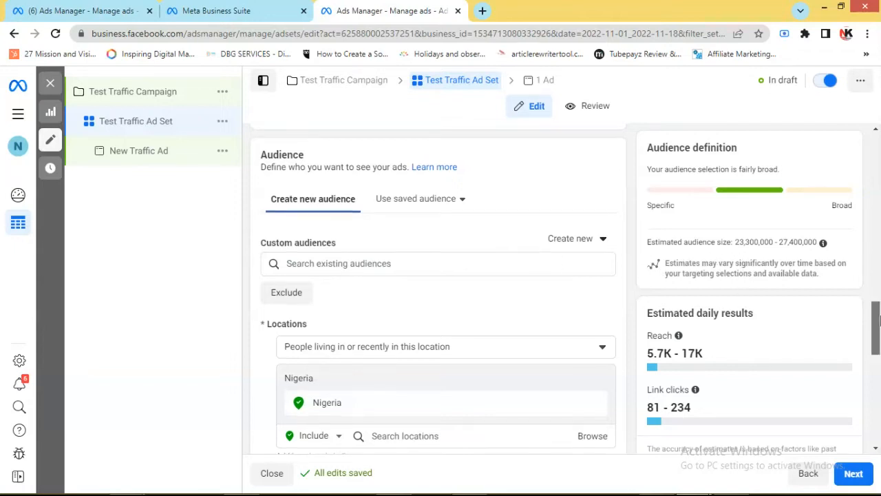
Replace Nigeria in the audience's locations with the city of Abuja, Federal Capital Territory, for people living in or recently there
scroll(876, 317, down, 1)
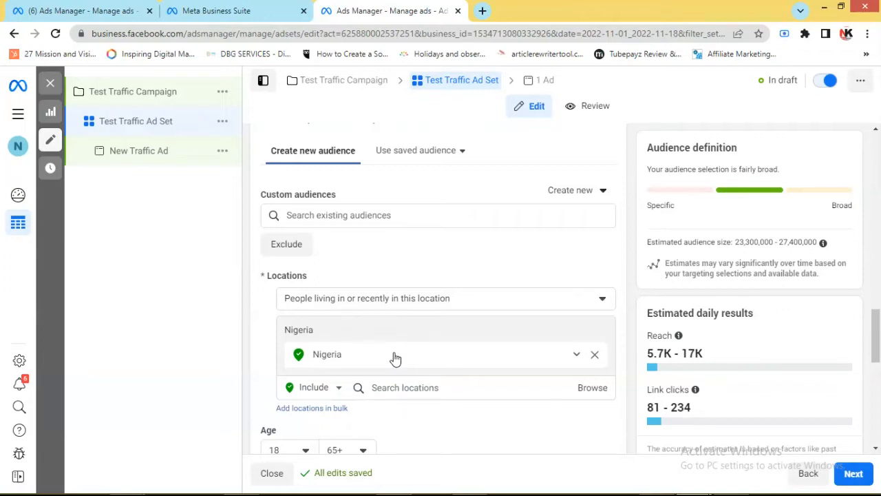
click(595, 356)
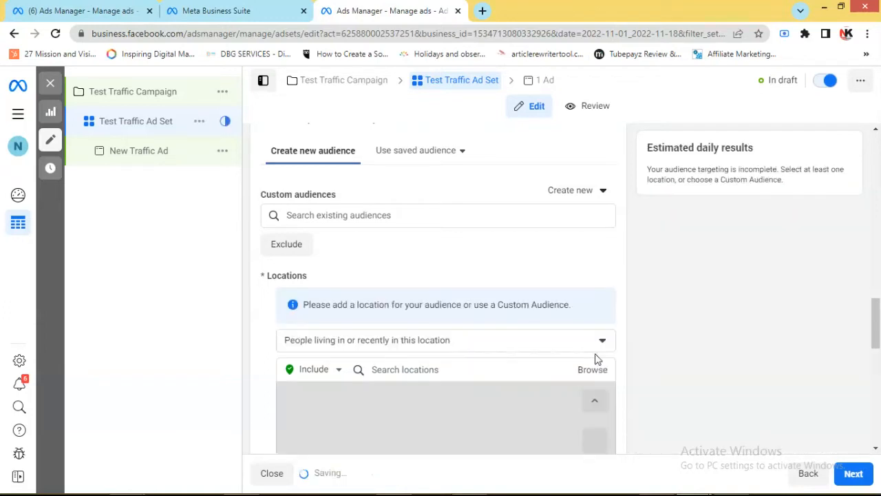
click(470, 340)
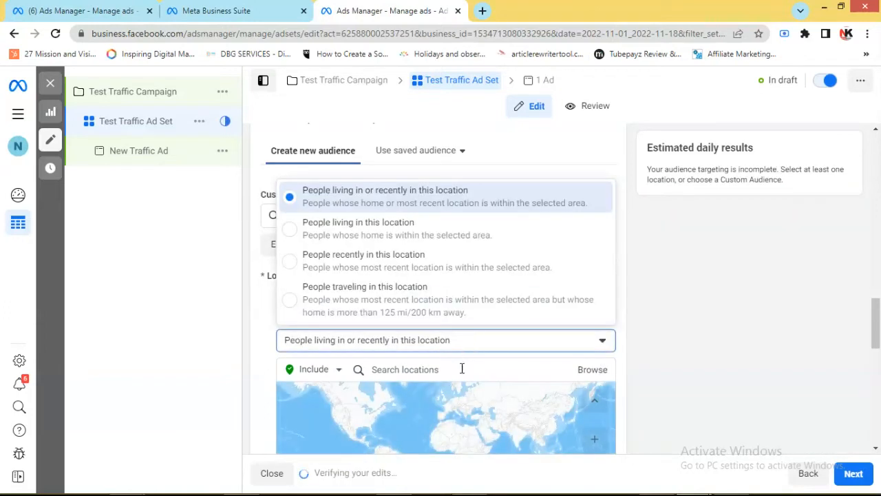
click(462, 369)
text(a)
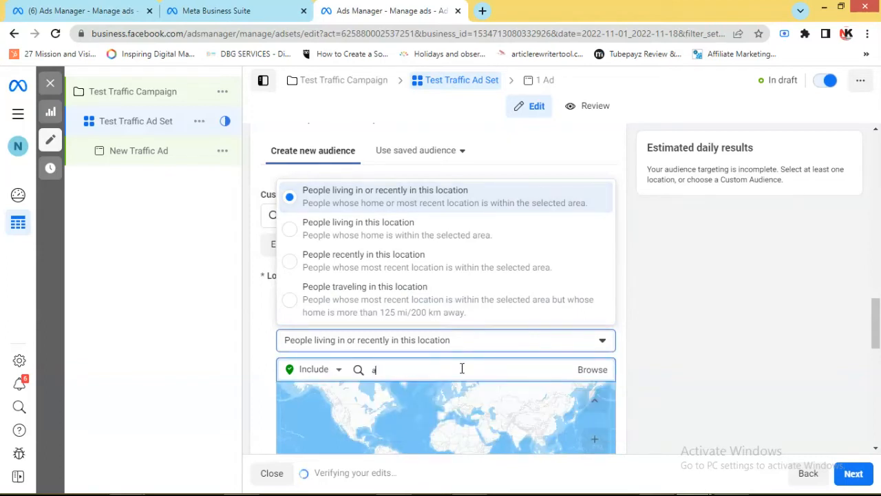
text(buja)
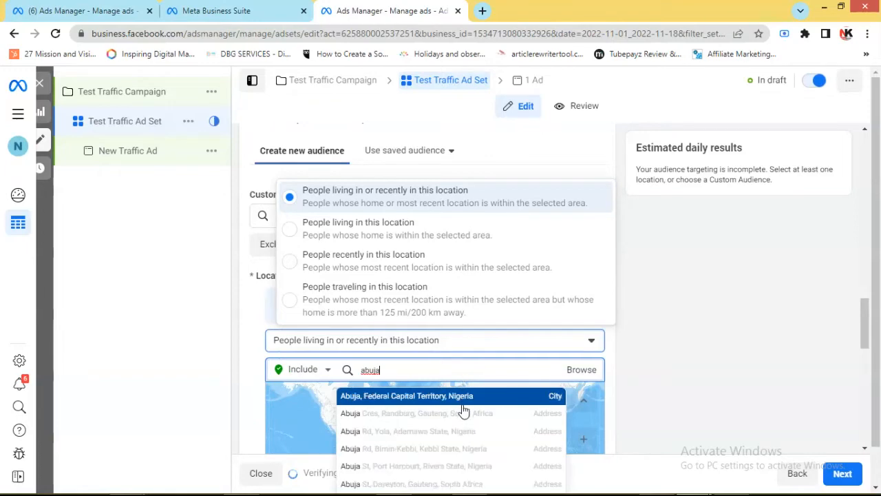
click(464, 403)
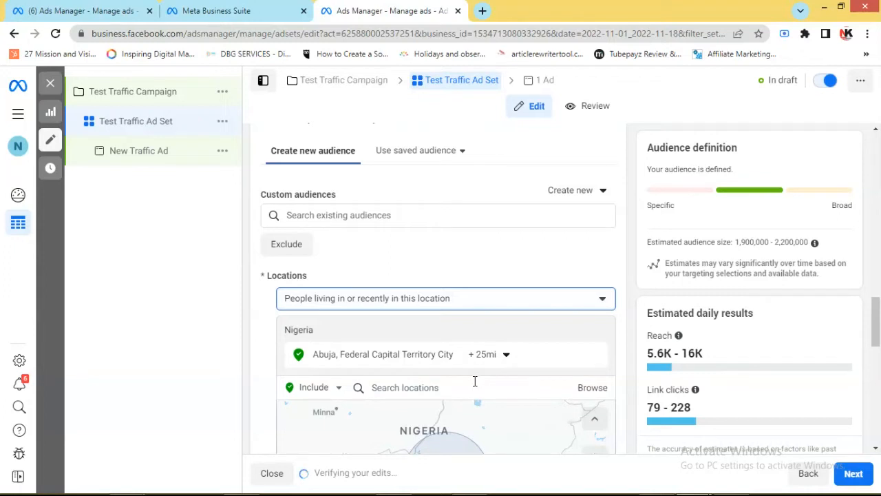
Set the targeting radius around Abuja to 13 mi
click(427, 387)
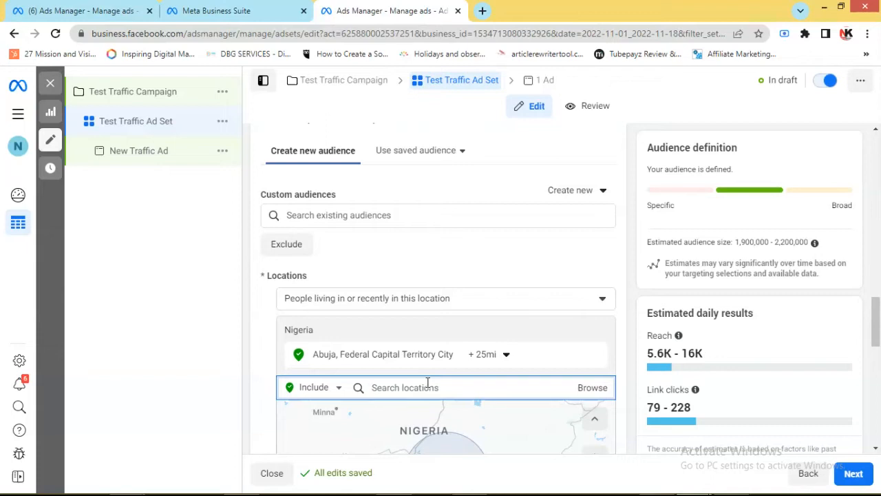
drag(877, 334, 879, 358)
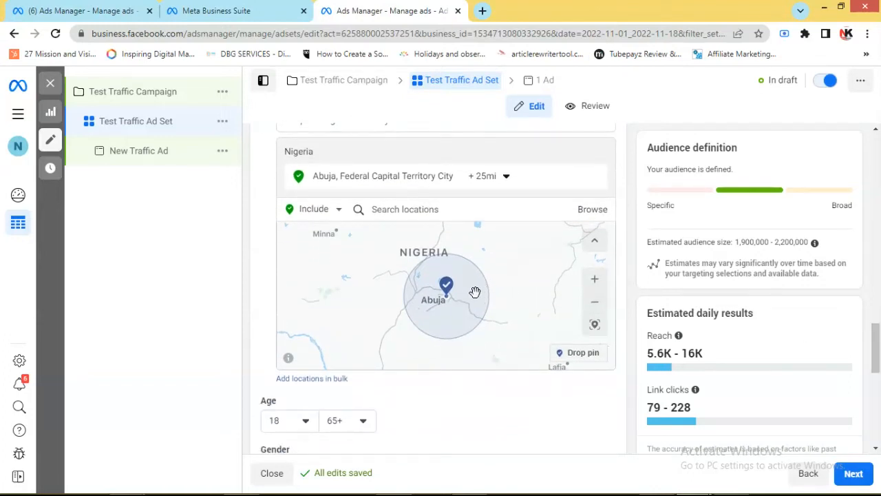
scroll(474, 291, up, 3)
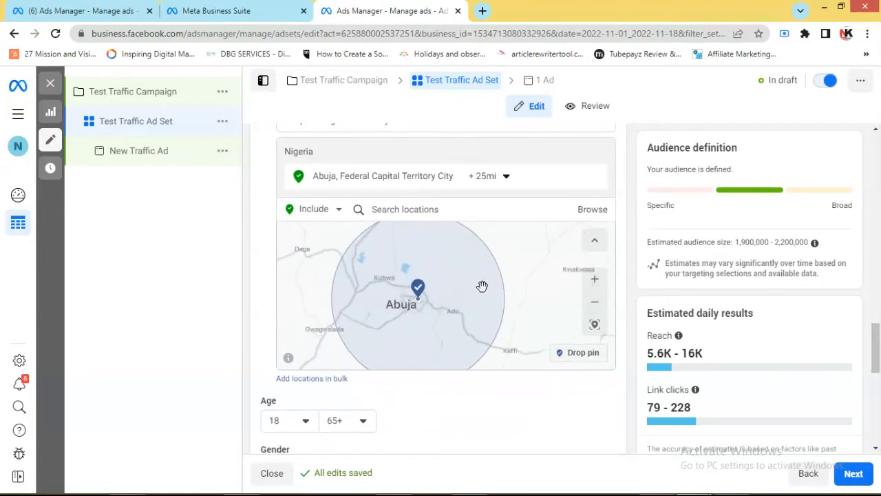
drag(486, 307, 482, 338)
scroll(482, 339, up, 3)
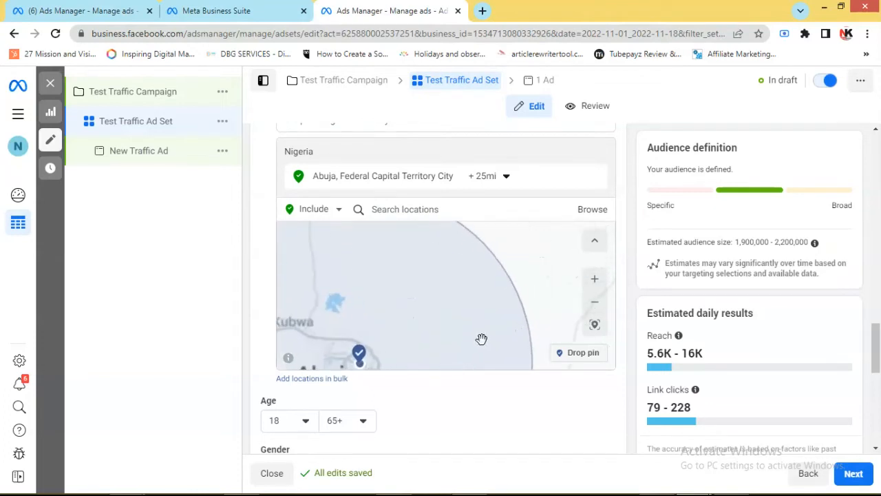
drag(409, 258, 461, 321)
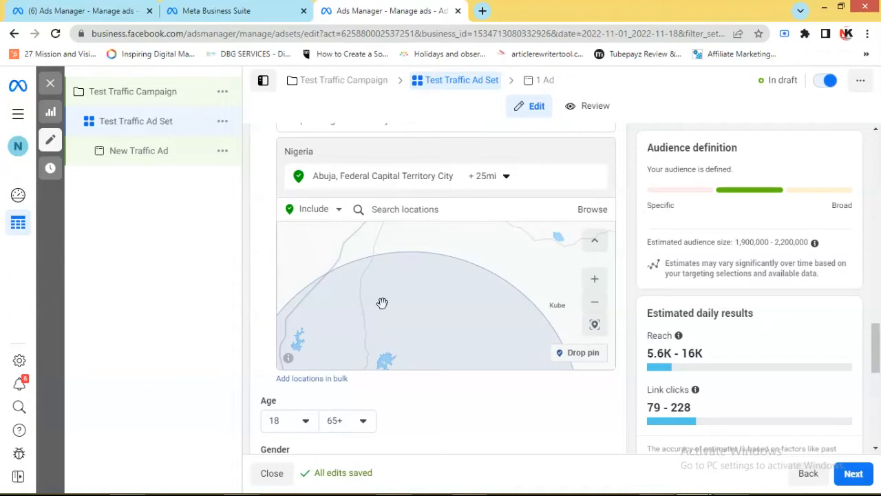
scroll(382, 303, down, 5)
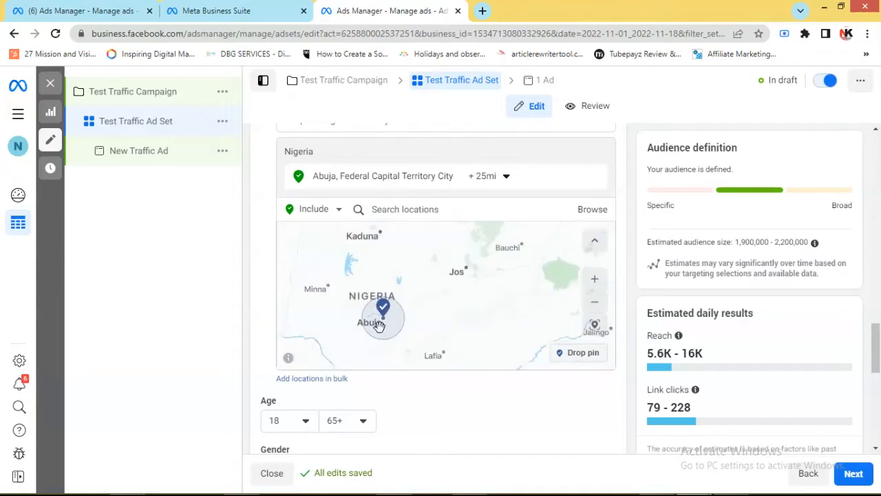
scroll(386, 333, up, 4)
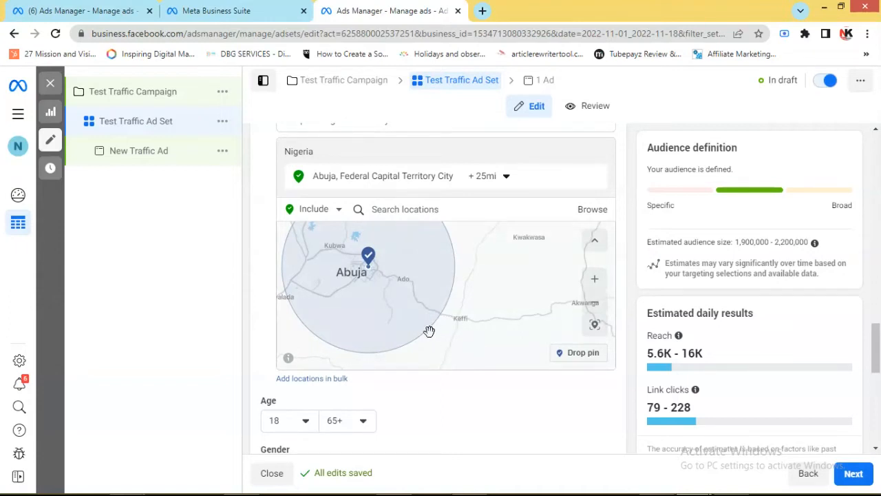
scroll(427, 331, up, 1)
scroll(426, 331, down, 1)
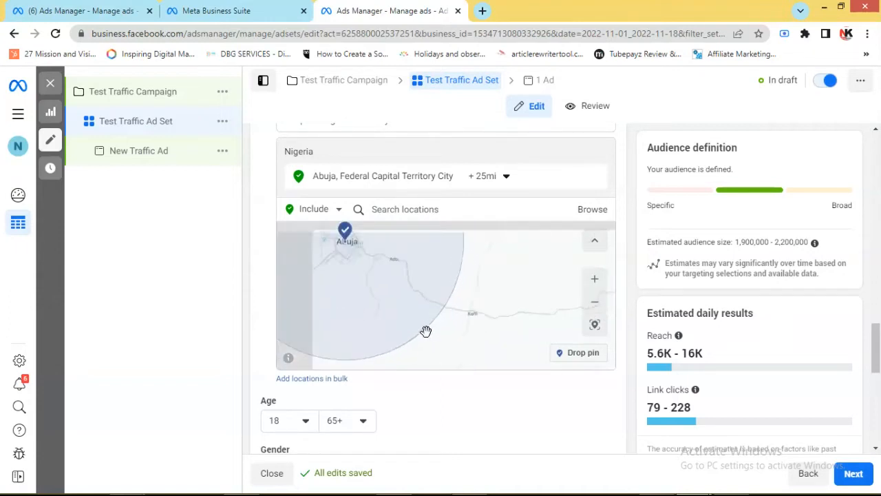
scroll(422, 328, down, 1)
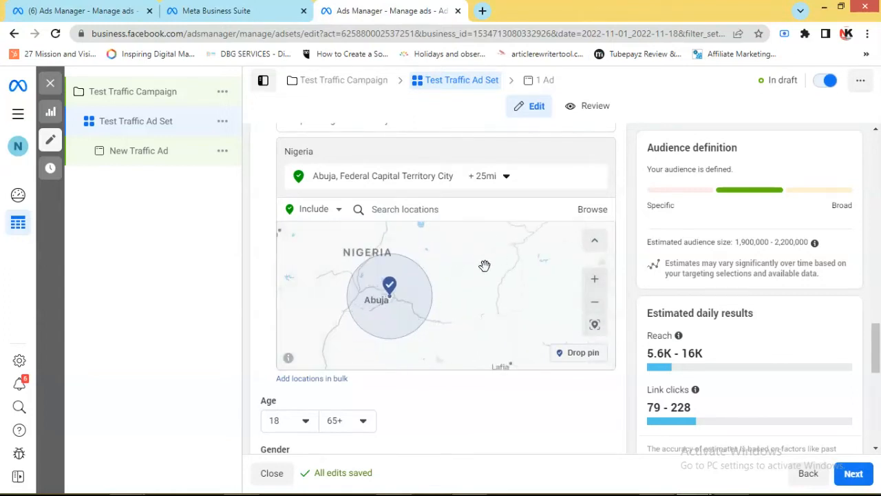
click(503, 177)
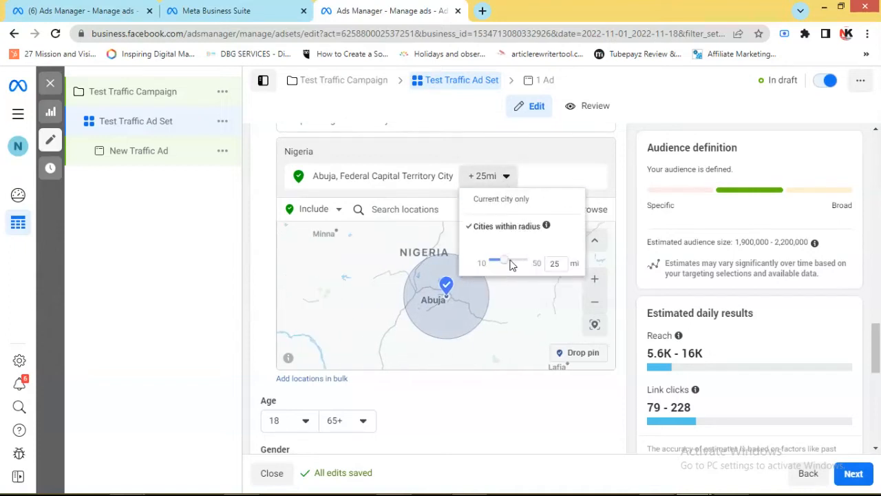
drag(506, 263, 500, 262)
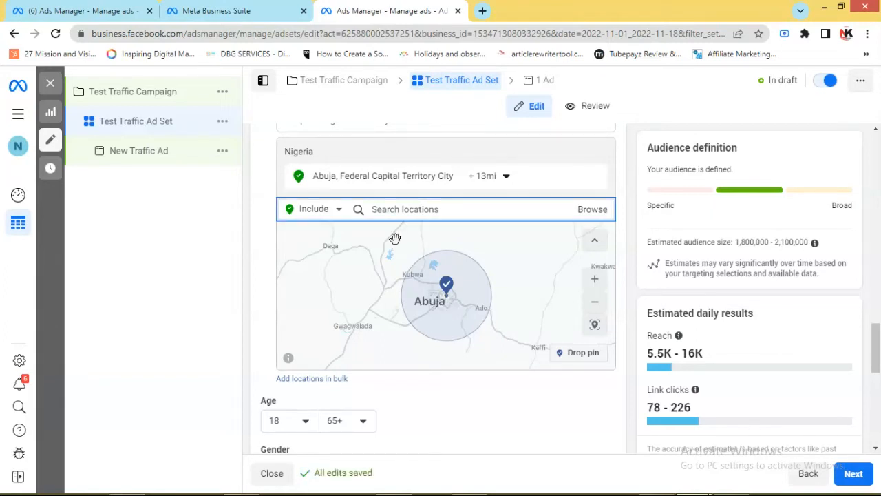
Include the city of Port Harcourt, Rivers State, in the audience's locations and inspect its covered area on the map
text(port har)
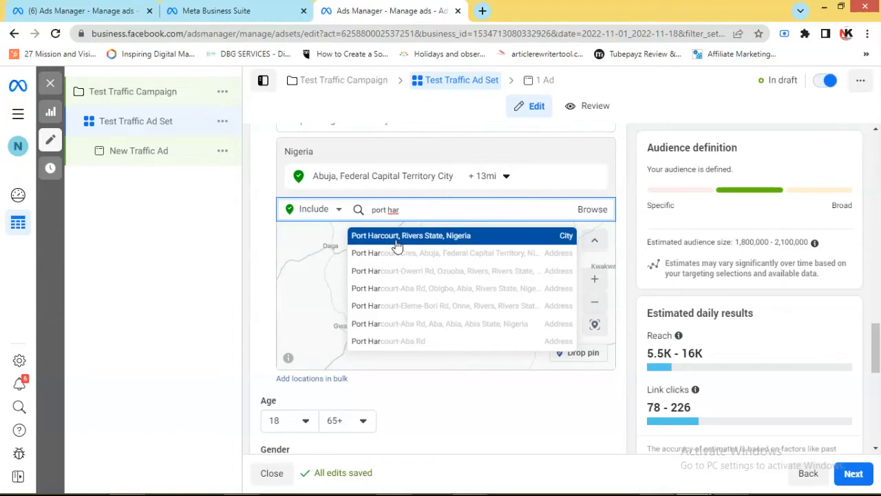
click(460, 236)
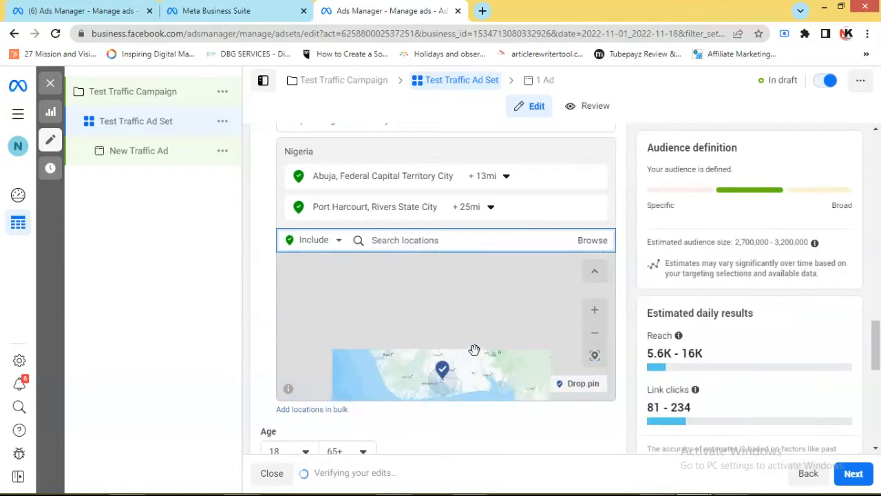
scroll(466, 368, up, 1)
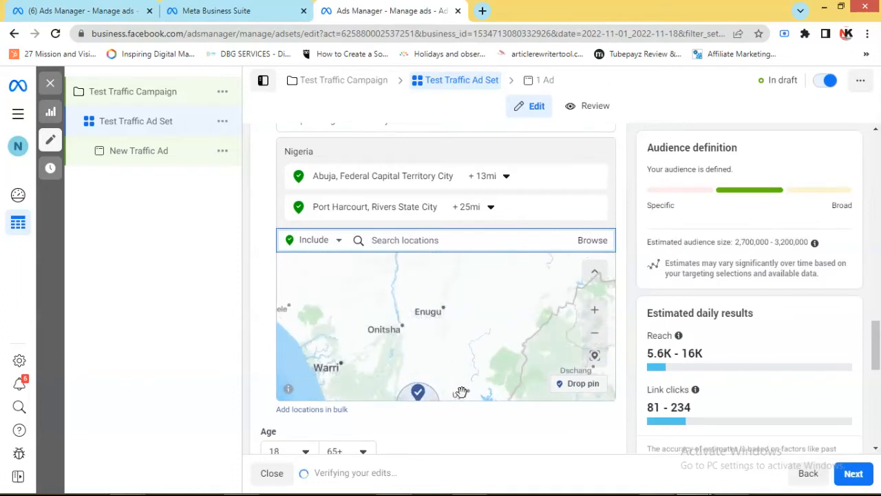
scroll(460, 391, down, 2)
scroll(483, 393, up, 2)
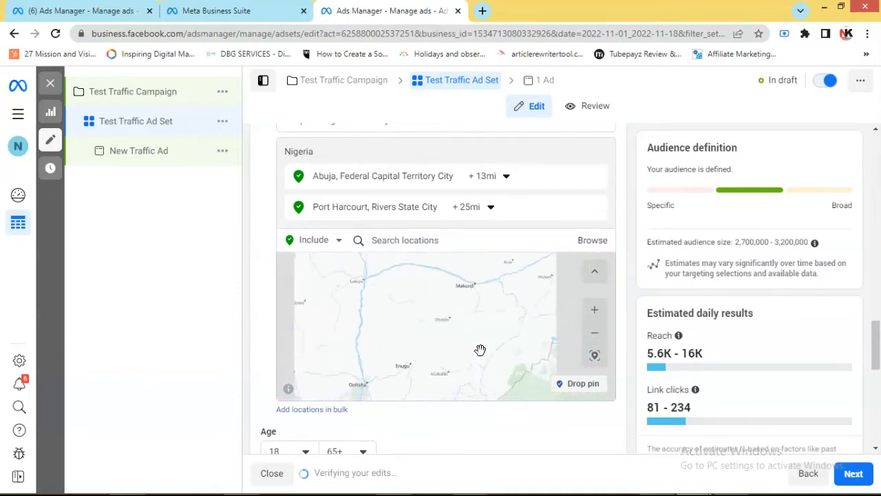
scroll(480, 349, down, 1)
drag(478, 357, 482, 272)
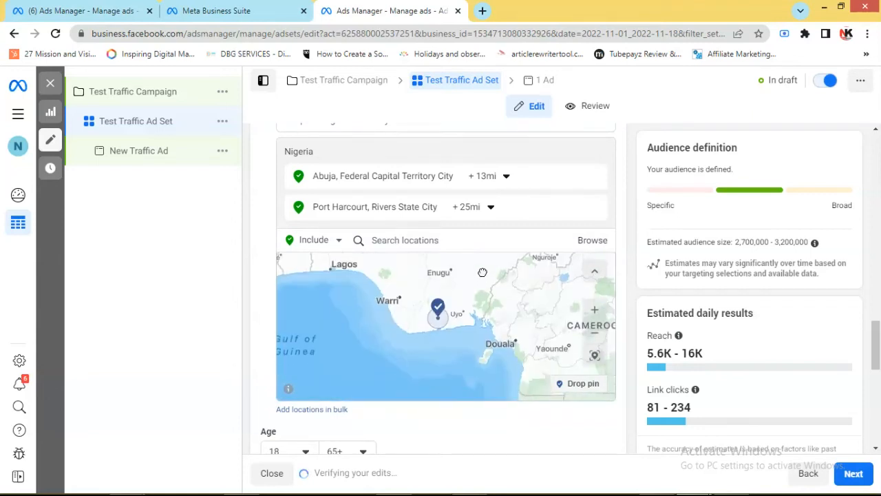
scroll(452, 337, up, 3)
drag(446, 311, 445, 356)
scroll(442, 304, up, 1)
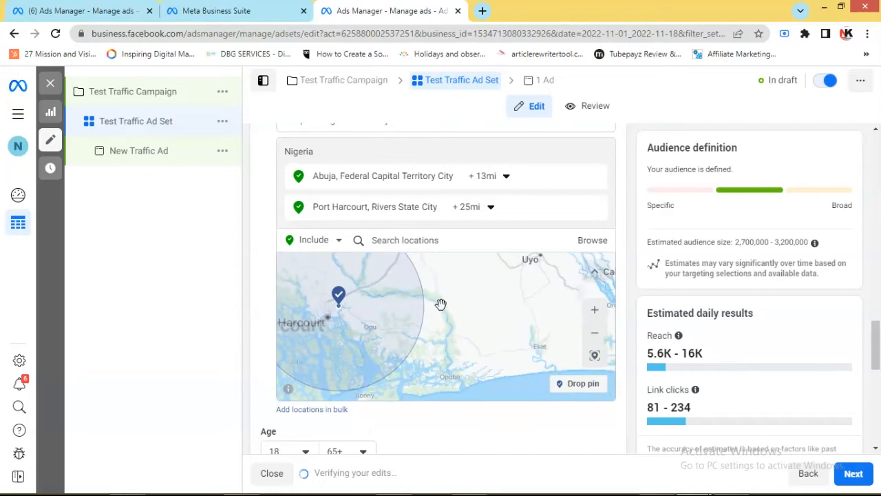
scroll(440, 303, down, 1)
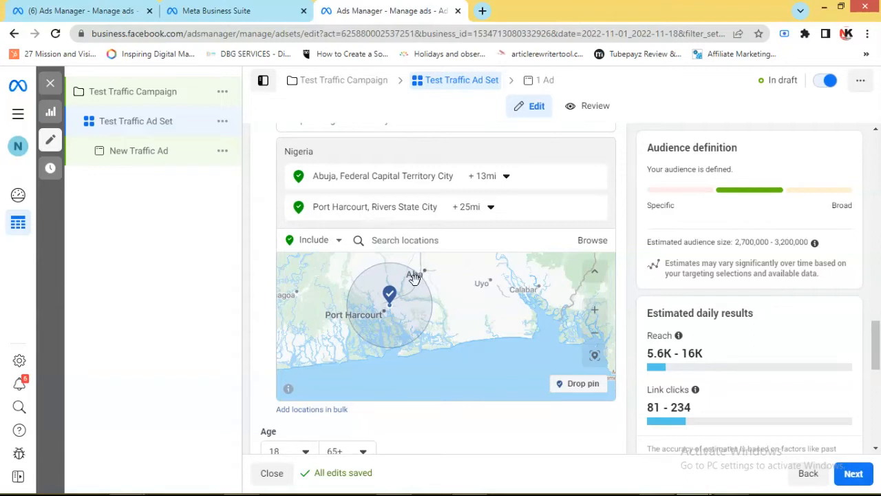
Set the targeting radius around Port Harcourt to 13 mi and check the covered area on the map
click(490, 207)
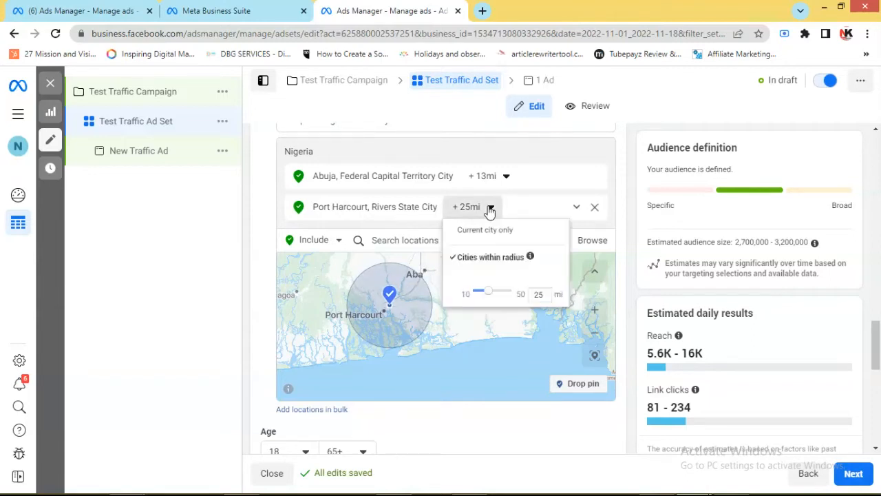
drag(488, 291, 480, 298)
scroll(486, 379, up, 1)
scroll(486, 379, up, 1)
drag(446, 384, 468, 287)
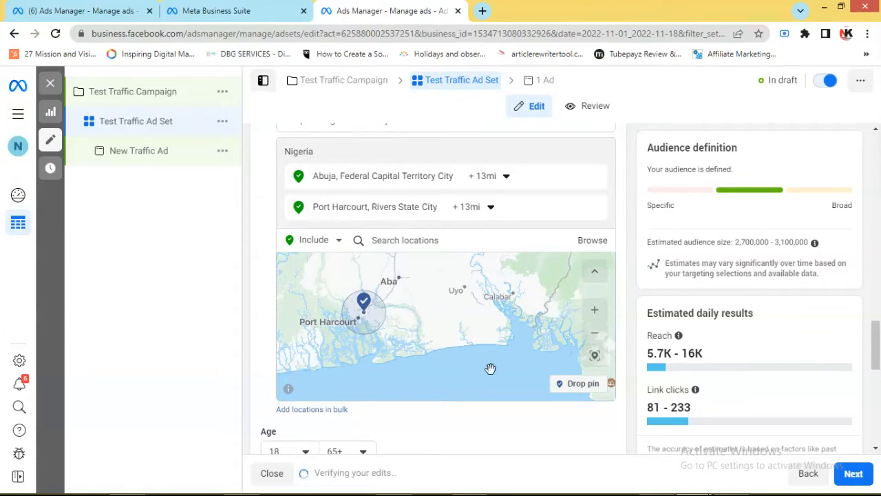
scroll(393, 324, down, 2)
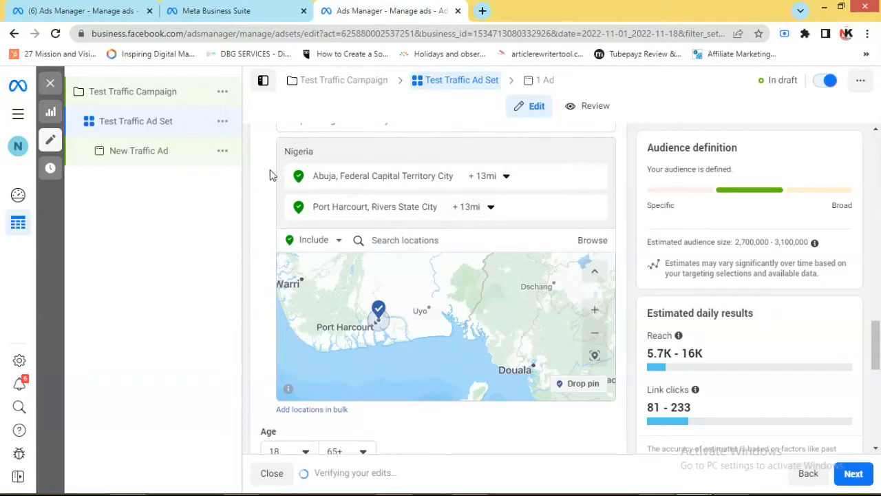
Remove Port Harcourt from the audience's locations
scroll(269, 172, down, 2)
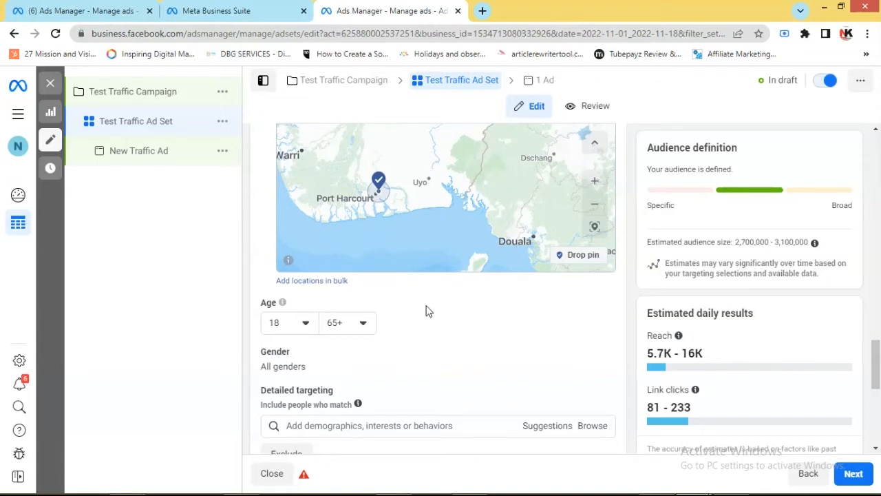
scroll(869, 377, up, 3)
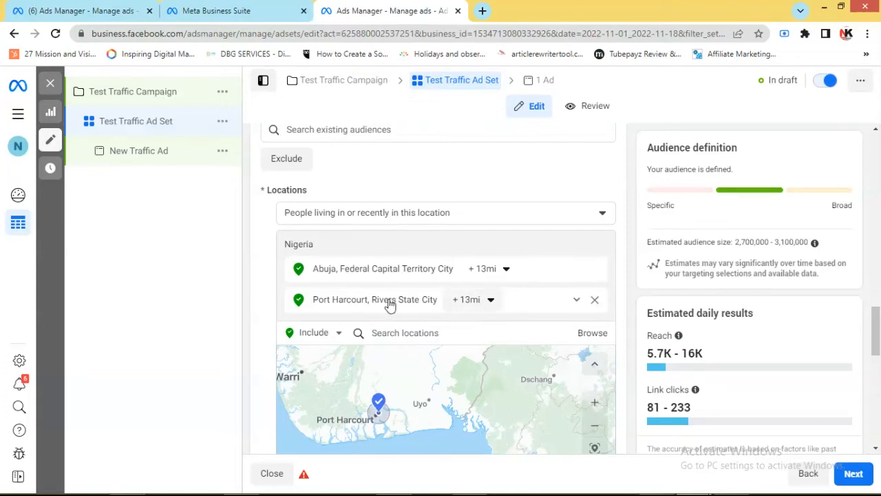
click(594, 302)
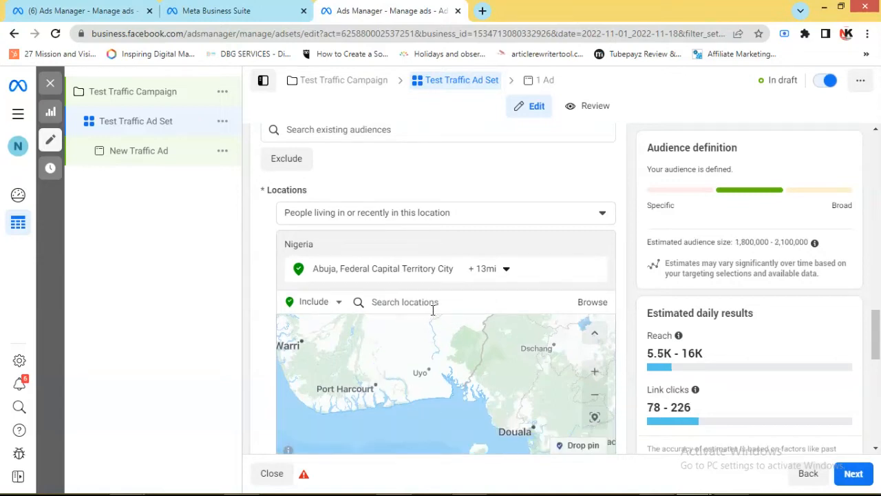
Search for "abuloma" and include the Abuloma, Rivers State neighborhood in the audience's locations
click(424, 305)
text(abuloma)
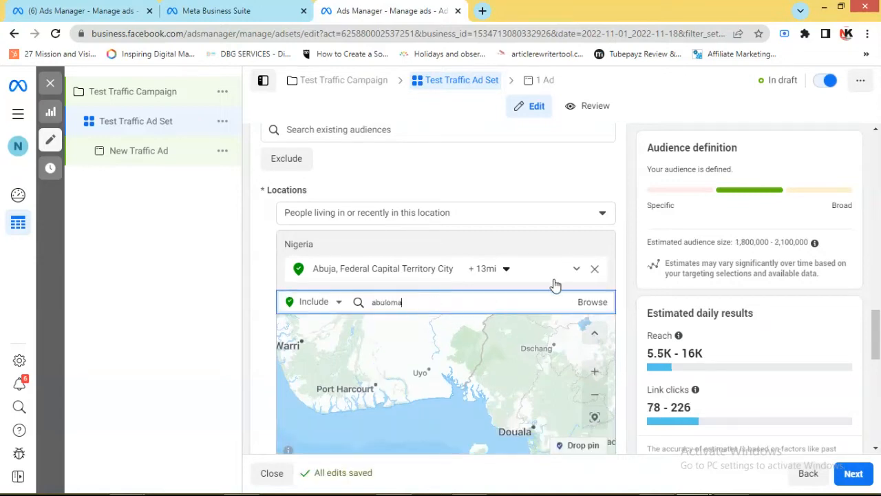
double_click(455, 306)
text(abulom)
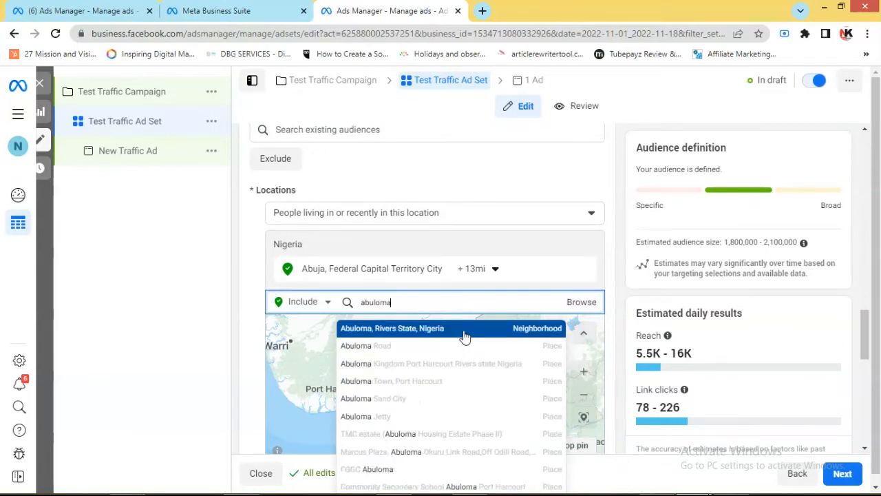
click(465, 329)
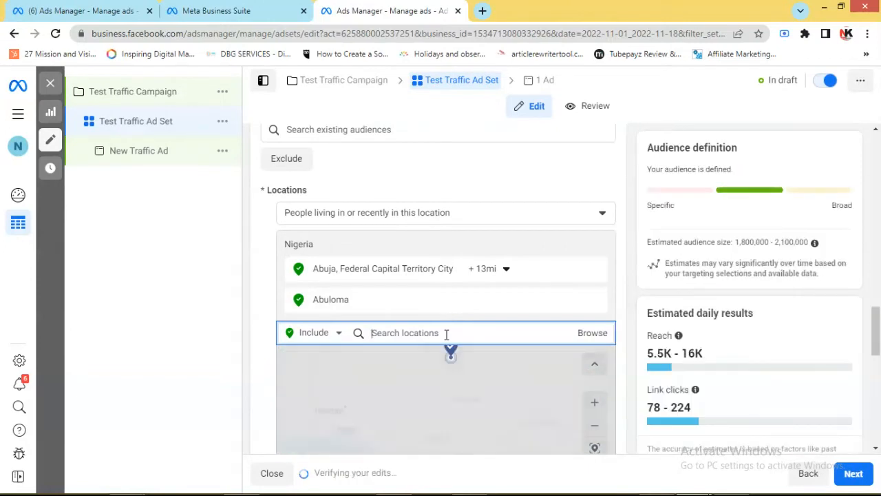
Search for "ozuboko" and include the Ozuboko neighborhood in the audience's locations
text(d)
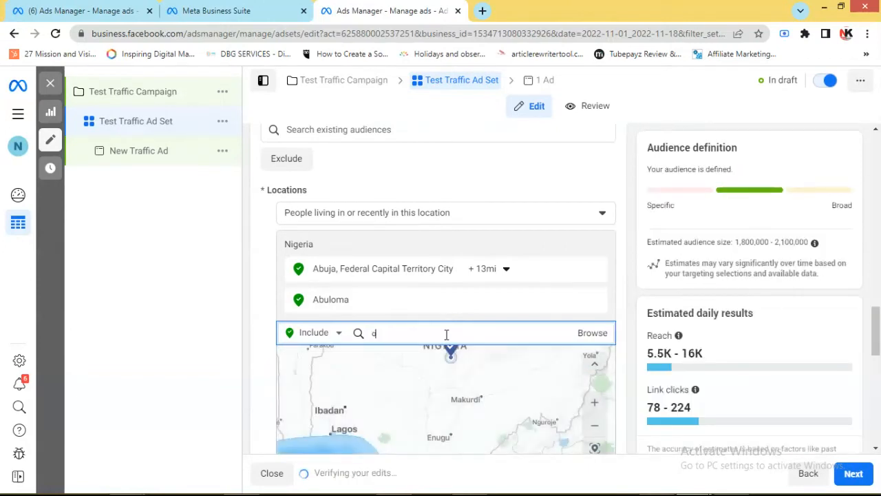
text(zubul)
text(or)
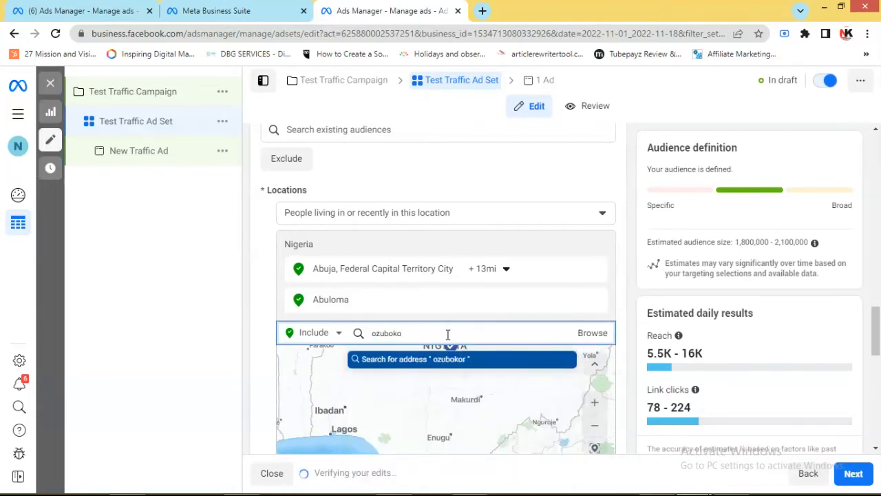
click(434, 365)
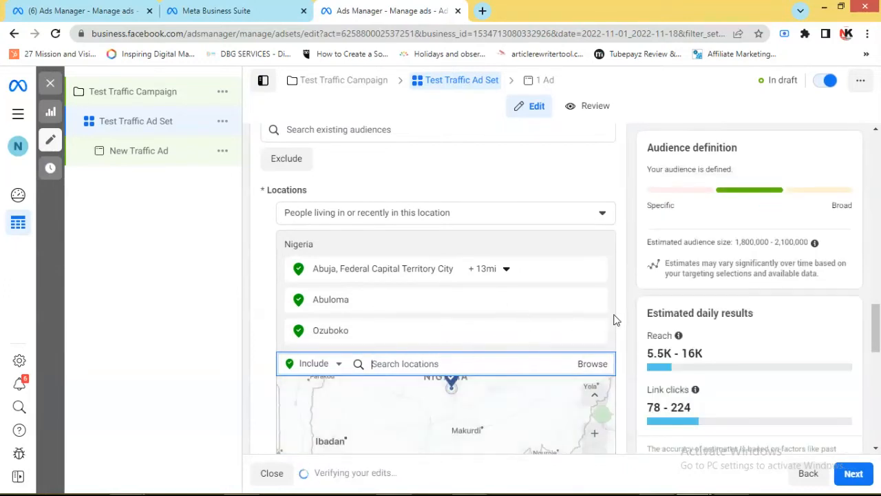
Set the audience's age range to a minimum of 22 and a maximum of 60
scroll(615, 318, down, 2)
scroll(623, 316, down, 2)
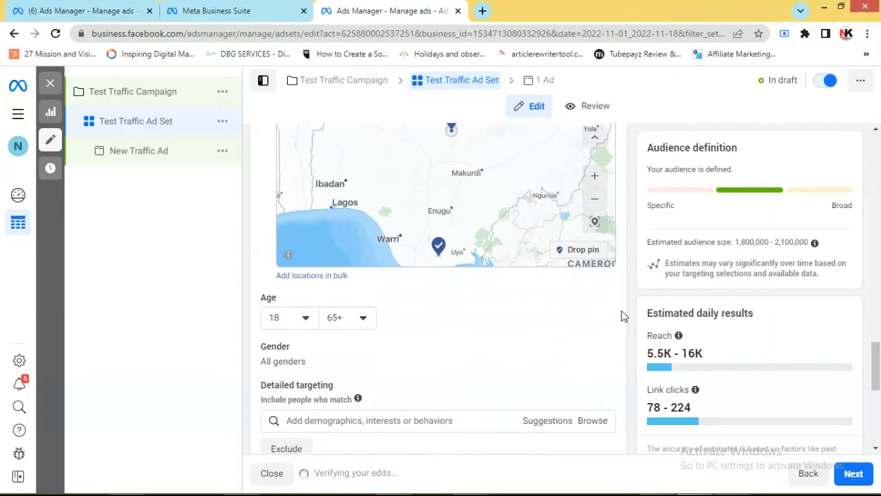
scroll(622, 315, up, 1)
scroll(604, 323, down, 1)
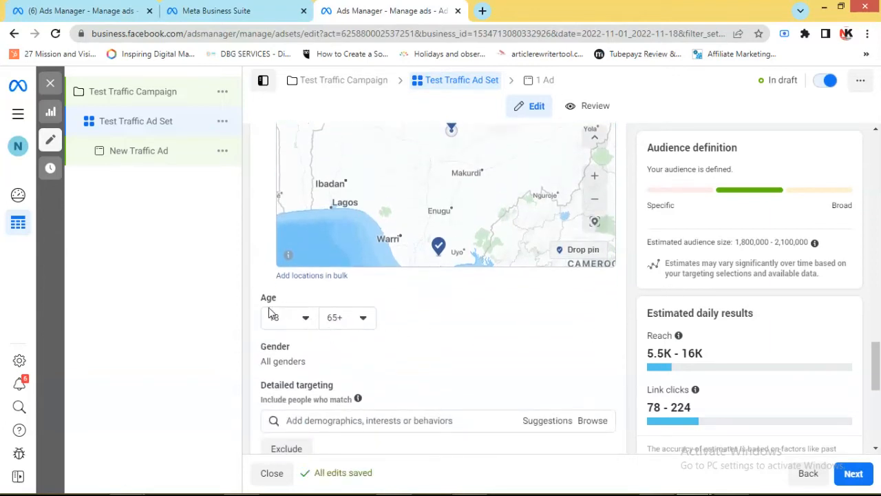
mouse_move(282, 300)
click(306, 319)
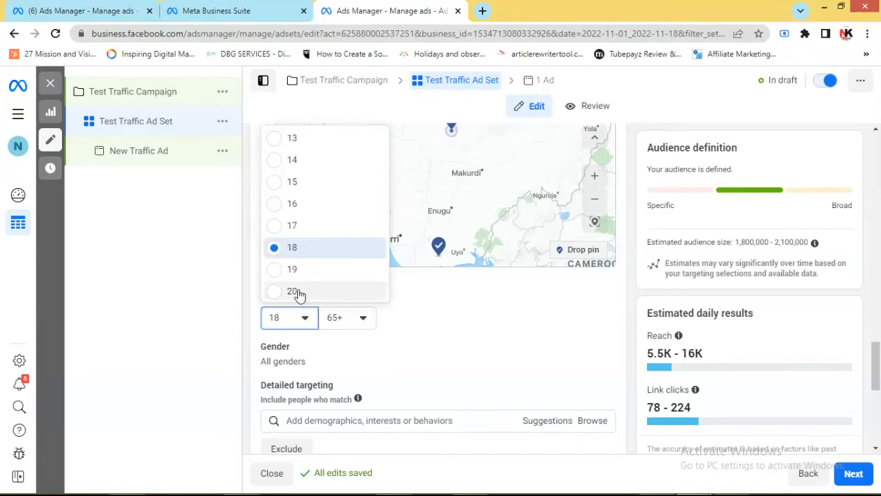
scroll(298, 294, down, 1)
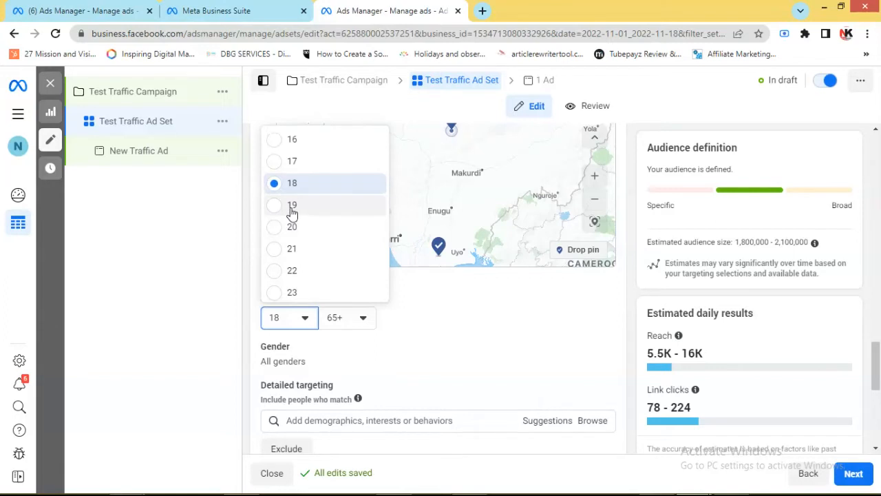
click(275, 272)
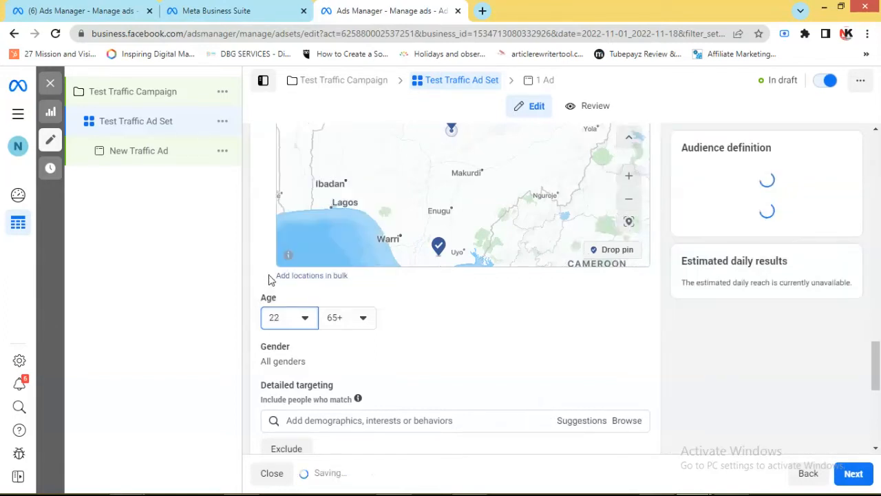
click(362, 317)
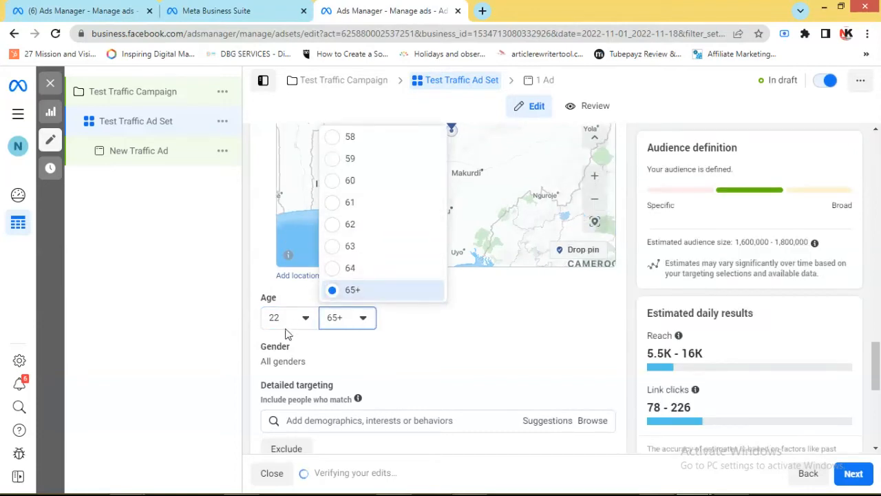
click(350, 182)
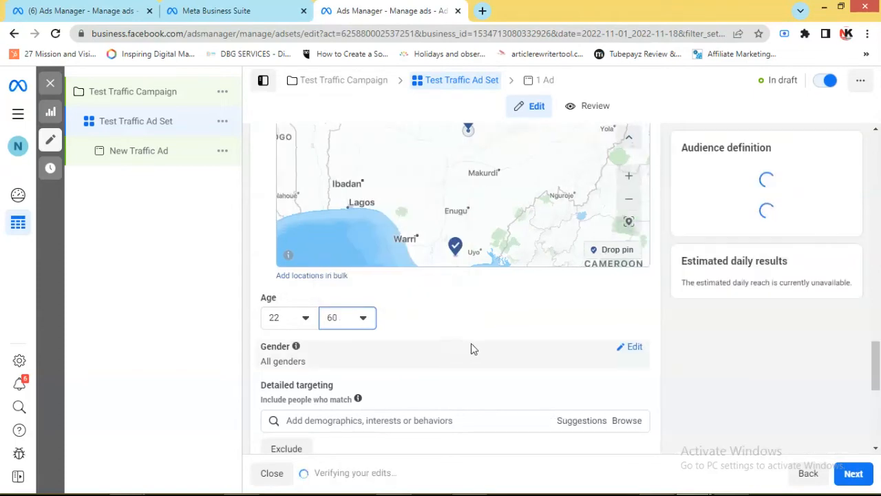
Search the detailed targeting for "shoes" and add the Shoes (footwear) interest
scroll(727, 307, down, 1)
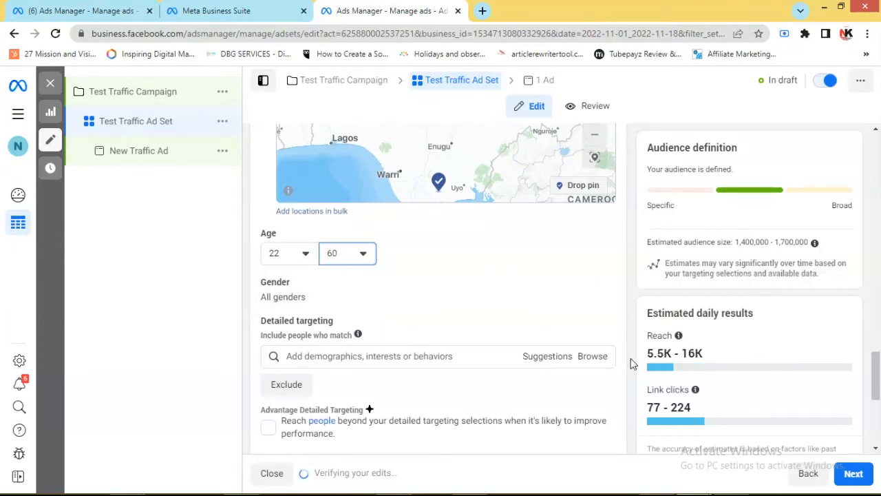
scroll(464, 310, down, 2)
scroll(463, 310, down, 1)
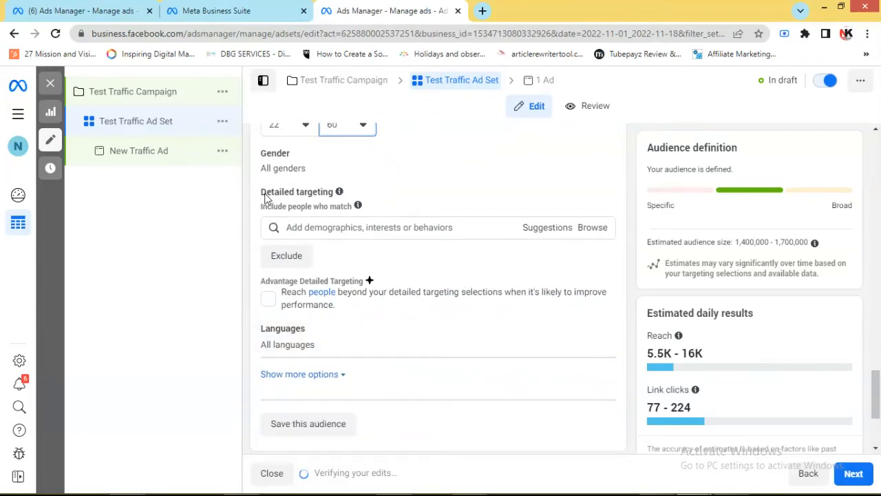
mouse_move(346, 193)
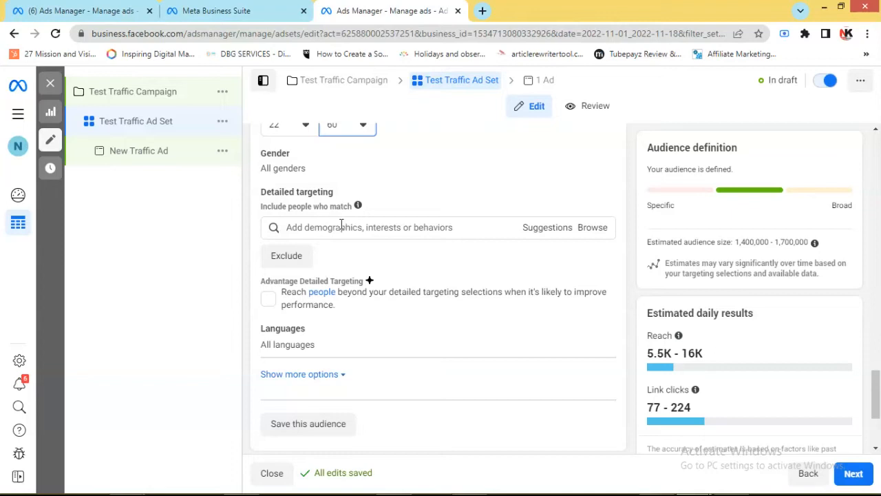
click(340, 227)
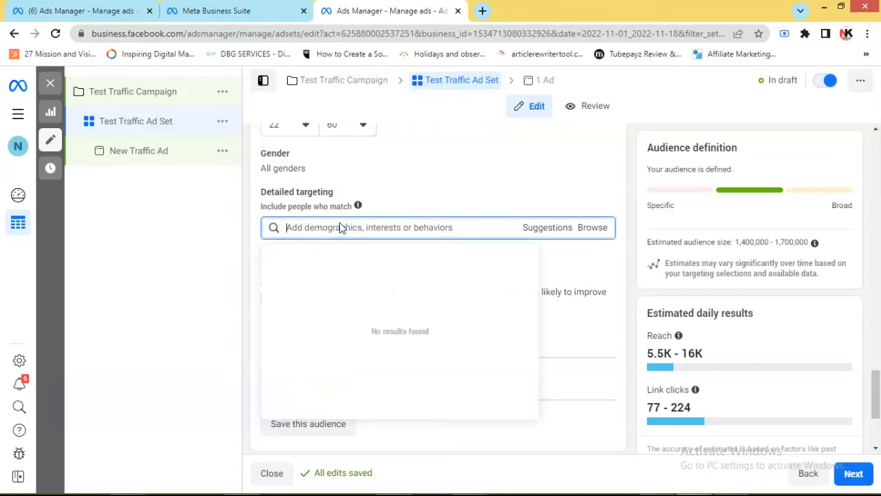
text(shoes)
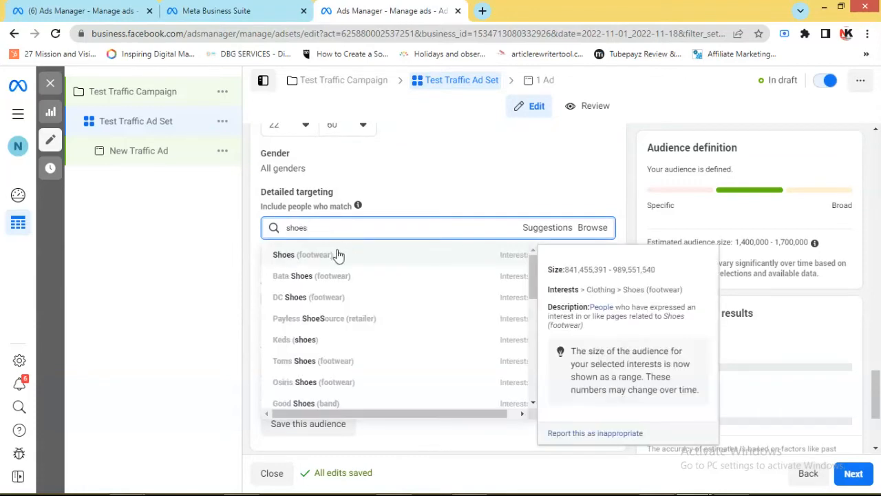
click(337, 253)
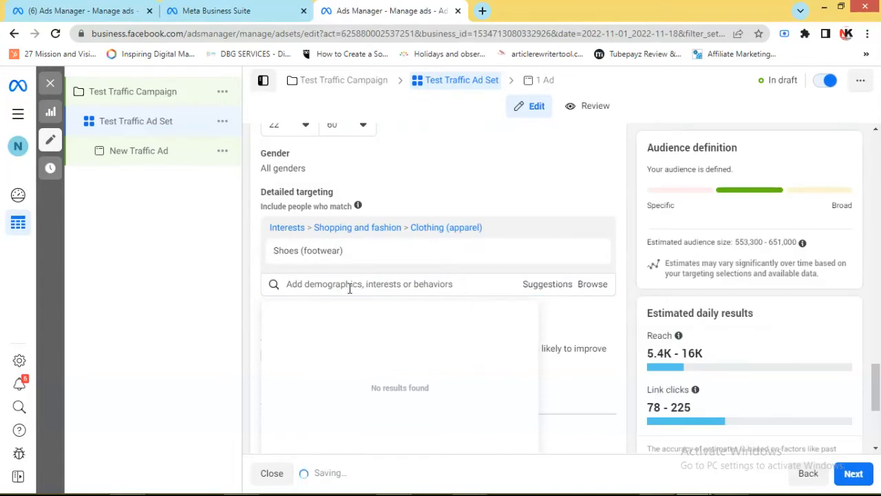
Search for "fashion" and add the Fashion accessories (accessories) interest to the detailed targeting
text(fa)
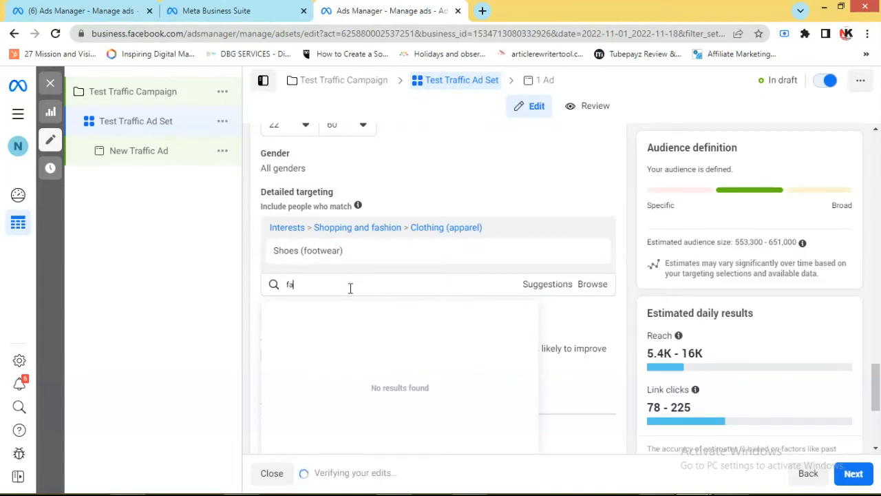
text(shion)
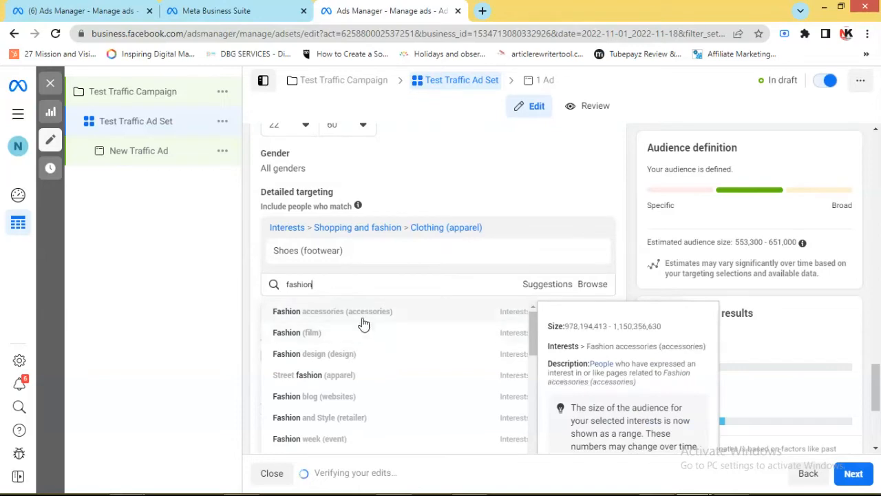
key(Return)
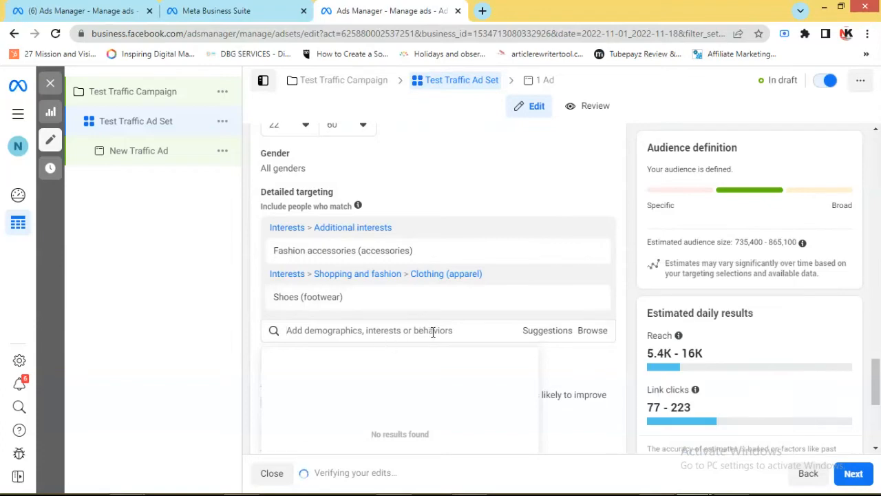
Remove the Fashion accessories and Shoes (footwear) interests from the detailed targeting
scroll(522, 278, down, 3)
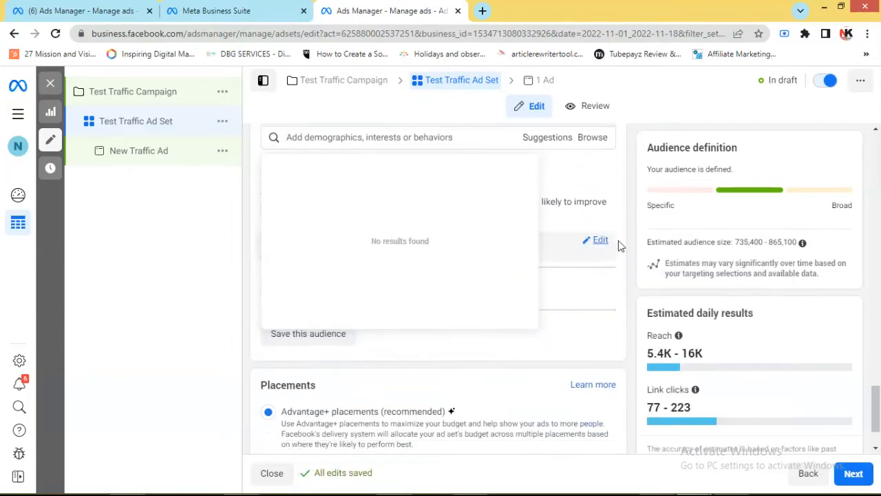
scroll(618, 209, up, 2)
mouse_move(625, 238)
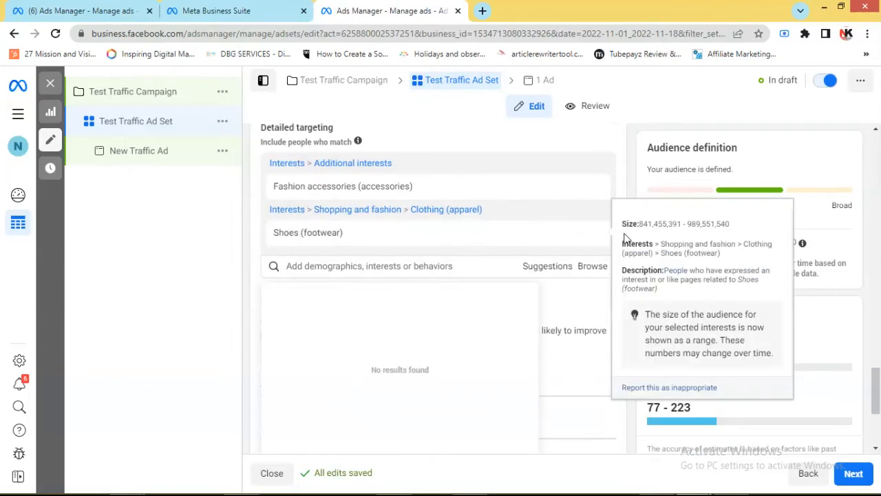
click(591, 187)
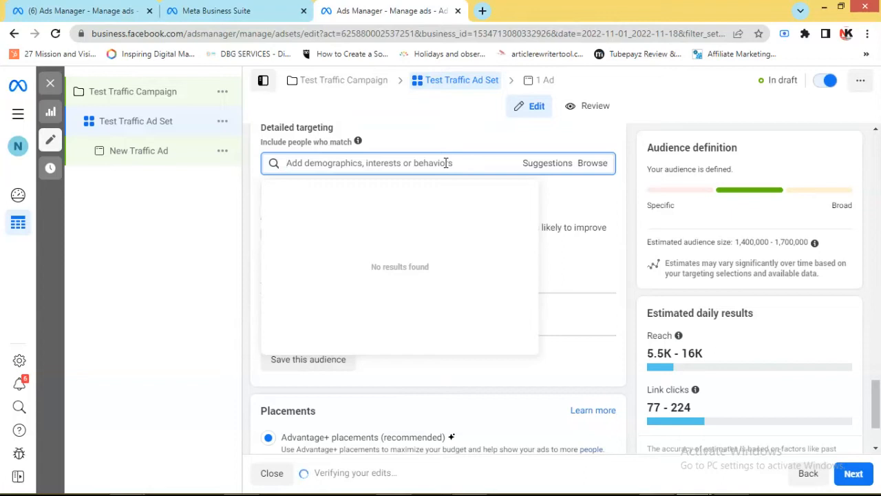
Search the detailed targeting for "digital market" and add the Digital marketing (marketing) interest
text(dig)
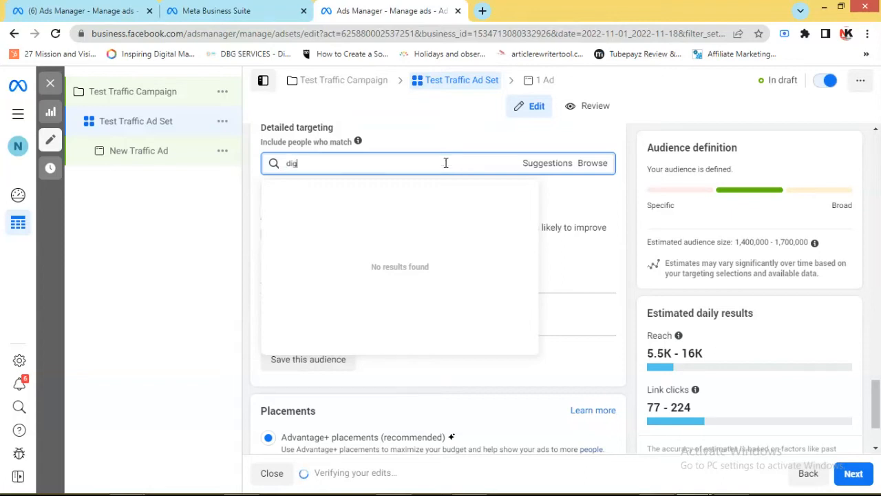
text(ital)
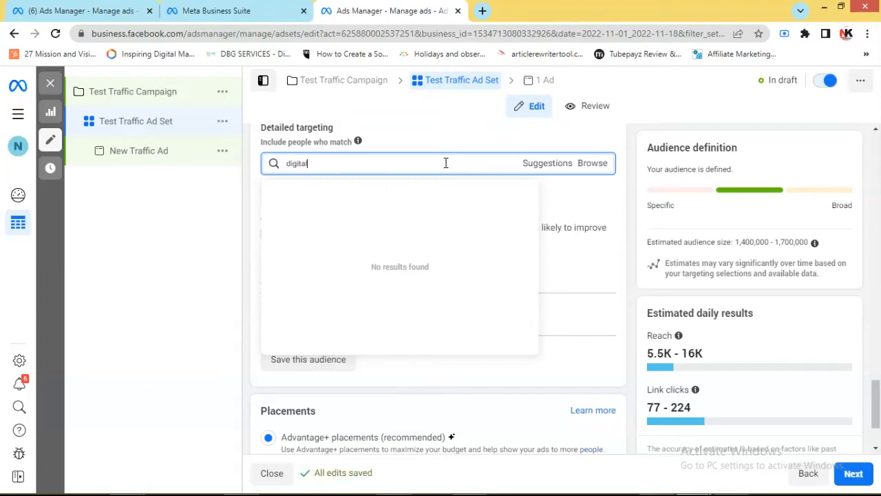
text( market)
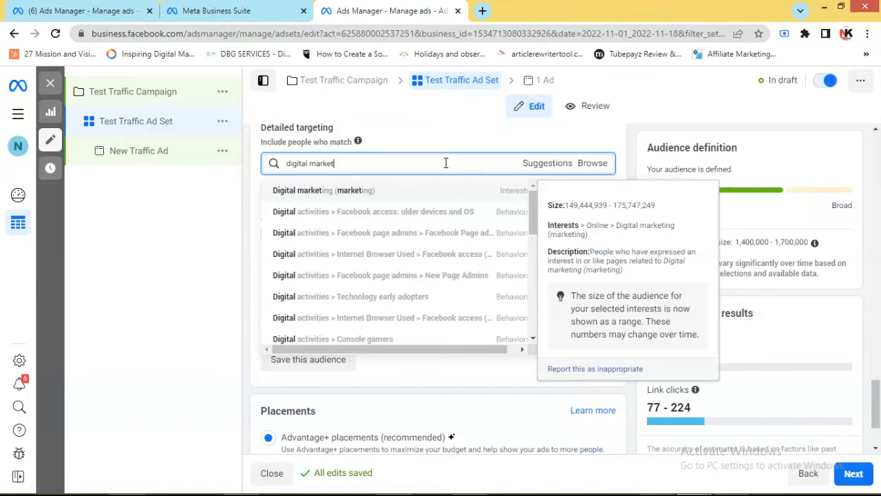
click(411, 192)
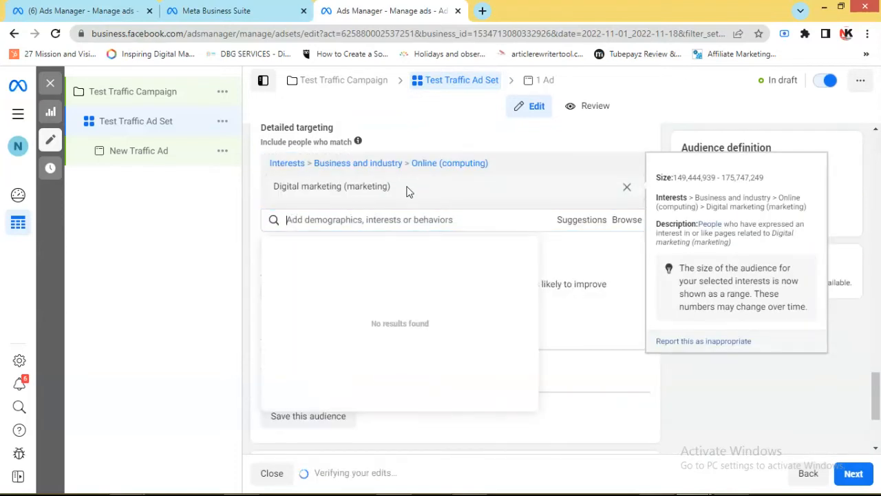
Search for "facebook page" and add the Facebook Page admins behavior to the detailed targeting
text(fa)
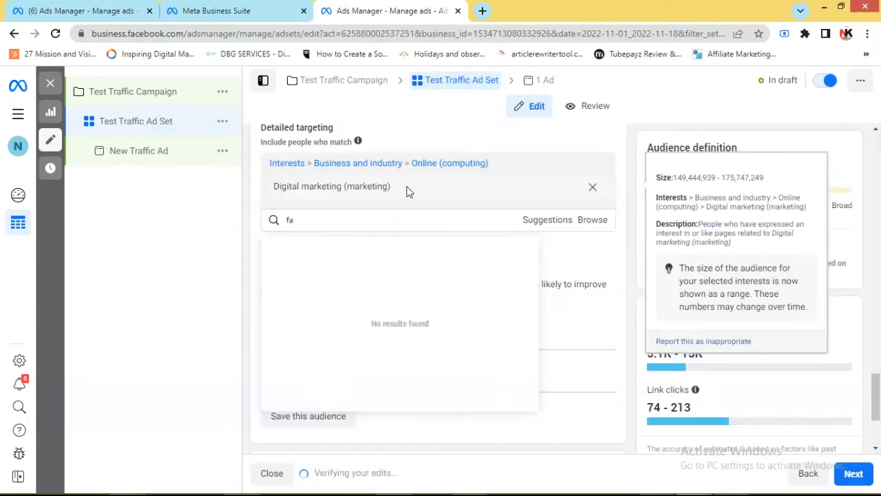
text(cebook)
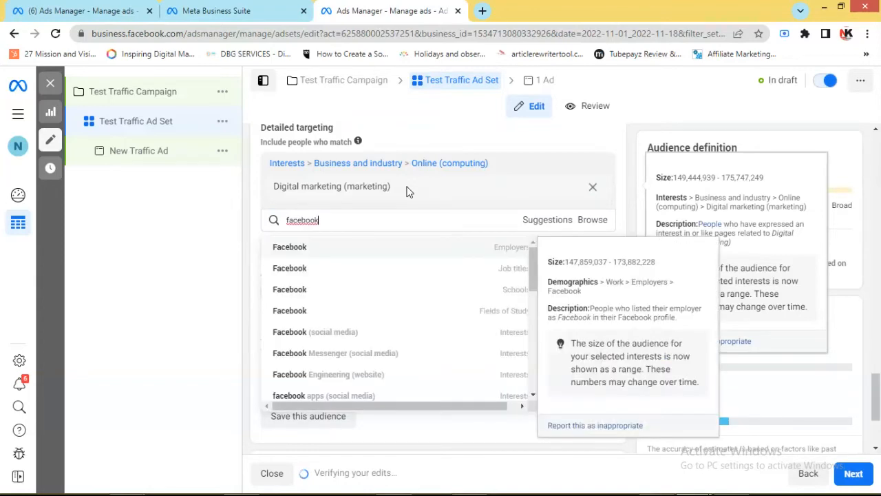
text( page)
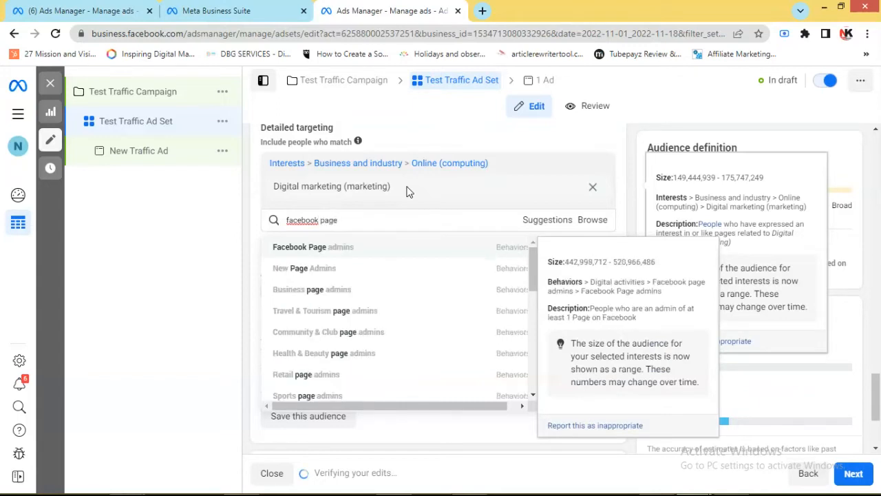
click(378, 249)
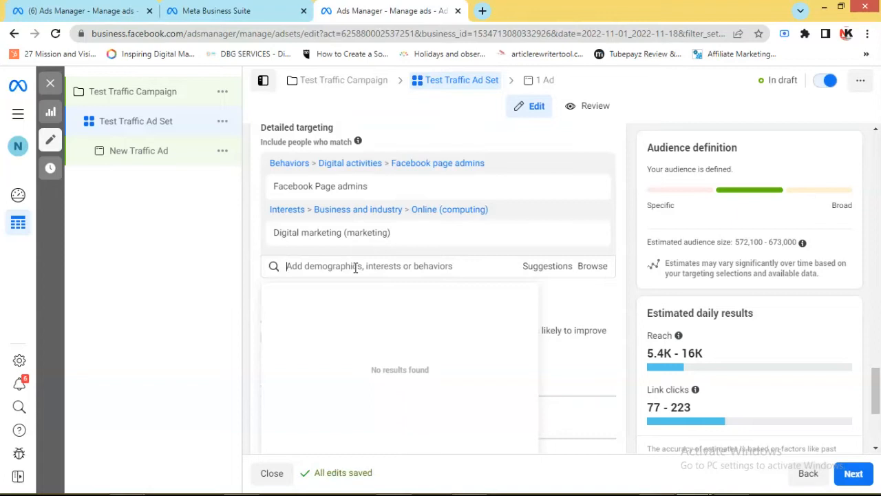
Search for "luxury good" and add the Luxury goods (retail) interest to the detailed targeting
text(luxury)
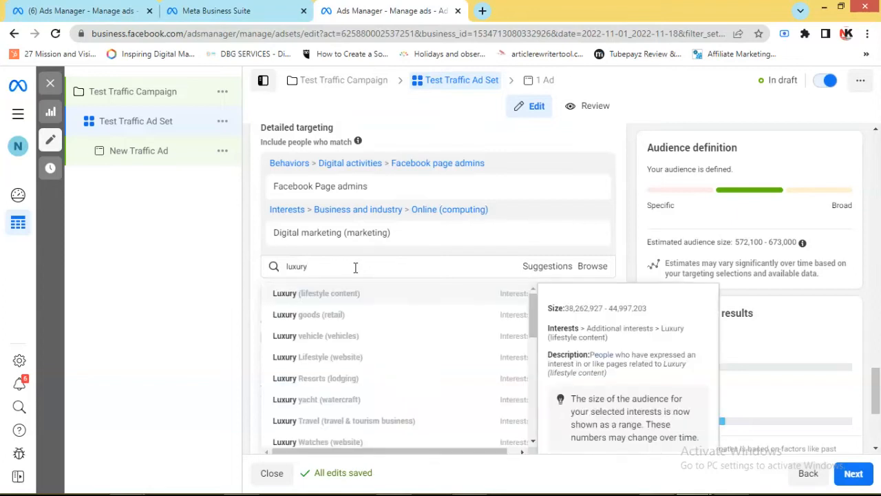
text( good)
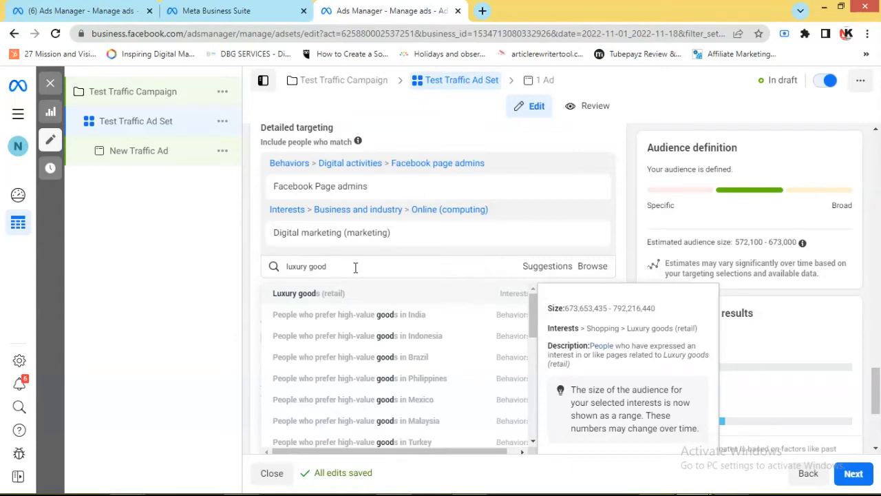
click(374, 295)
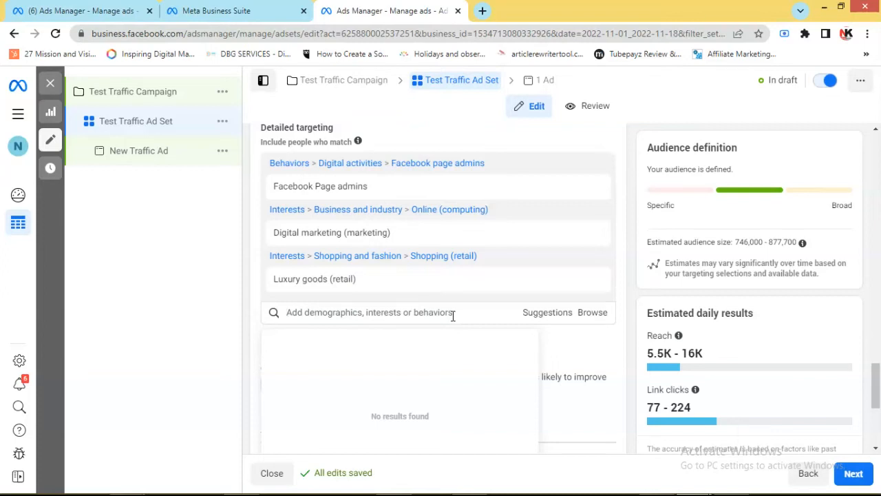
Dismiss the detailed targeting suggestions and expand the additional audience options below the language setting
scroll(477, 299, down, 2)
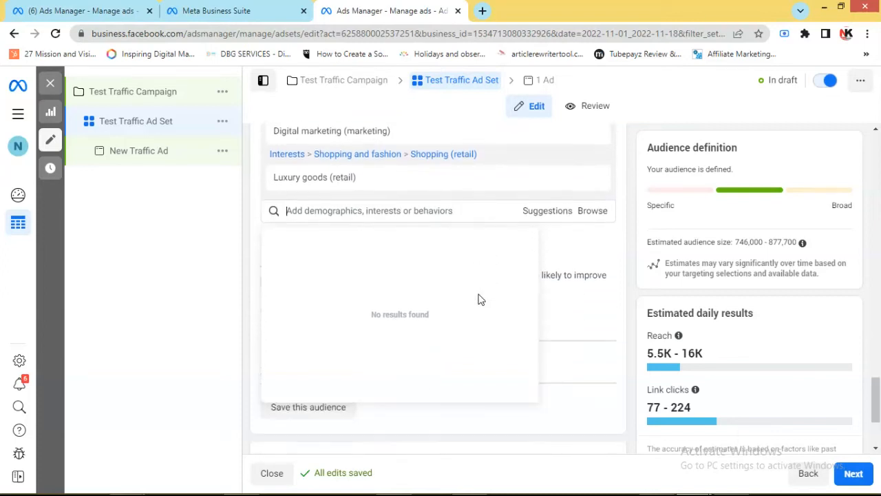
click(597, 304)
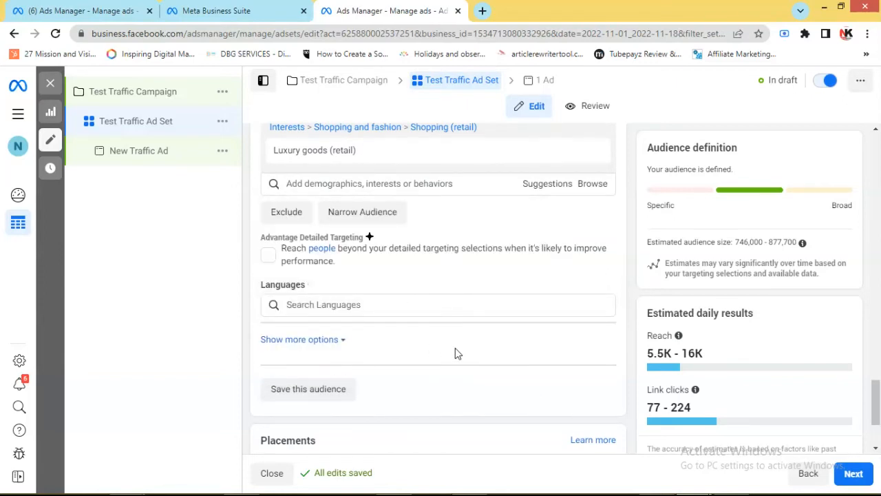
scroll(348, 338, down, 1)
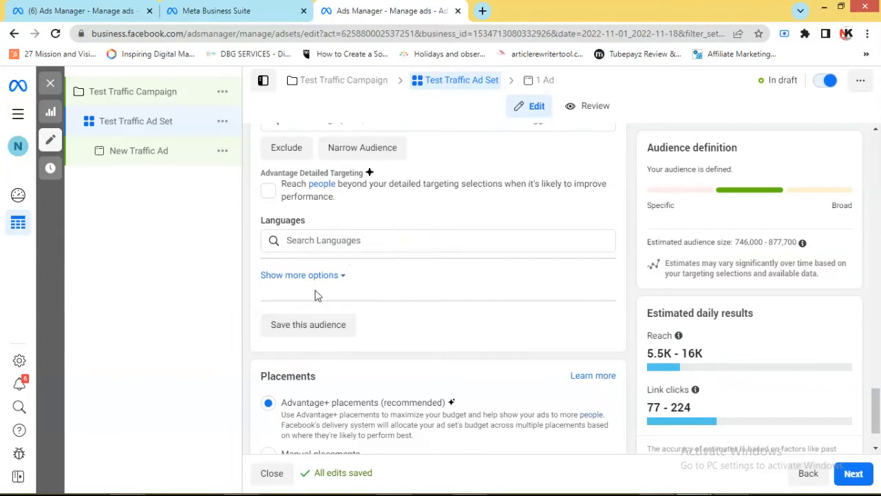
scroll(455, 353, down, 1)
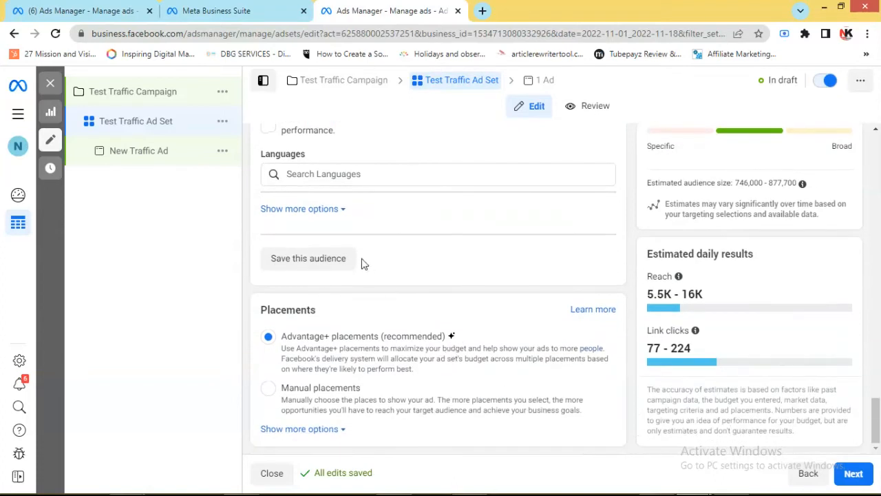
click(338, 210)
scroll(371, 265, up, 2)
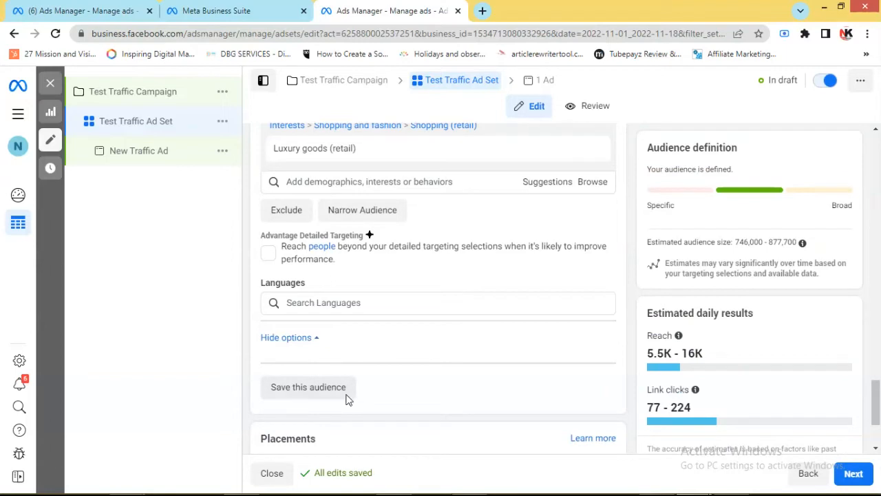
Switch the ad set to manual placements and clear Facebook, Audience network and Messenger so only the Instagram platform is selected
scroll(413, 371, down, 1)
scroll(412, 371, down, 1)
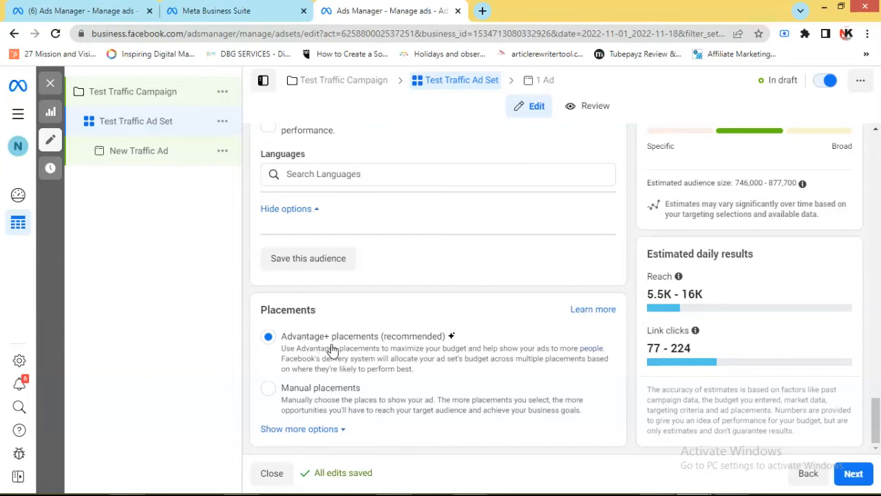
click(270, 390)
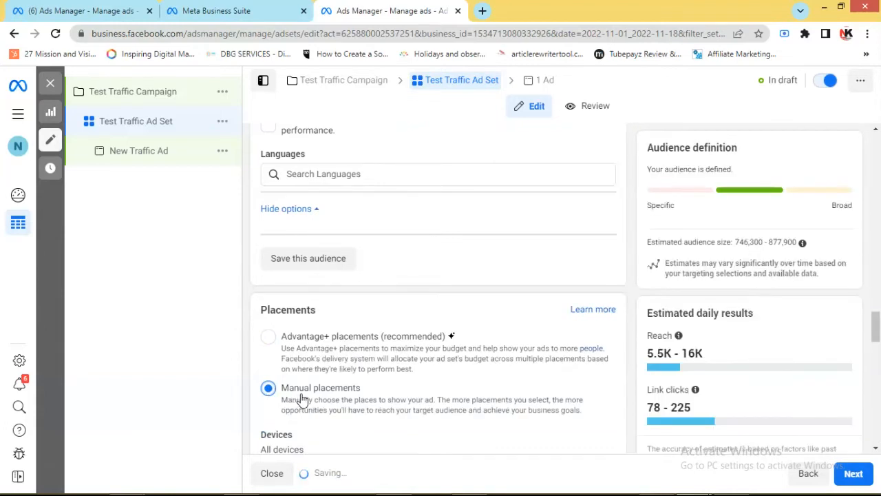
scroll(427, 398, down, 4)
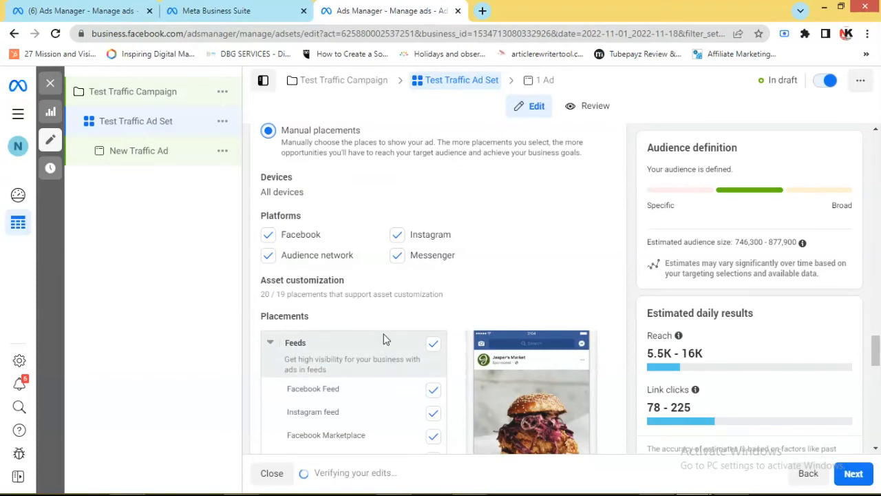
click(269, 255)
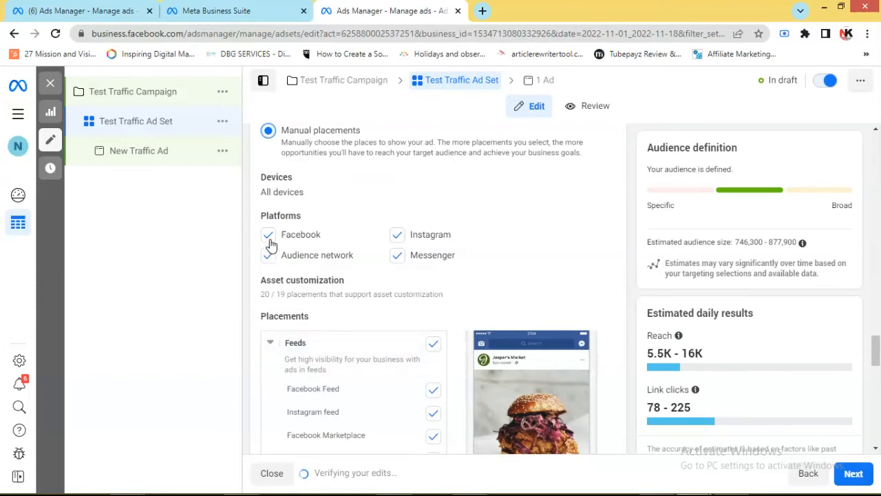
click(269, 236)
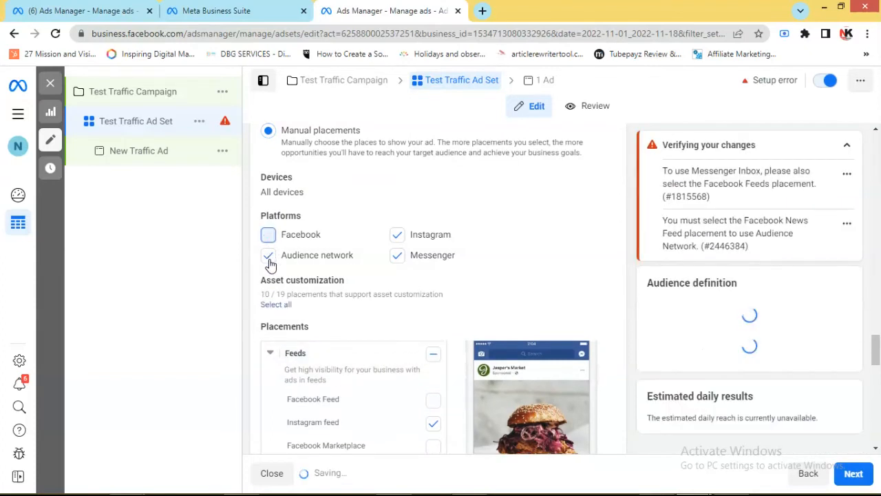
click(268, 255)
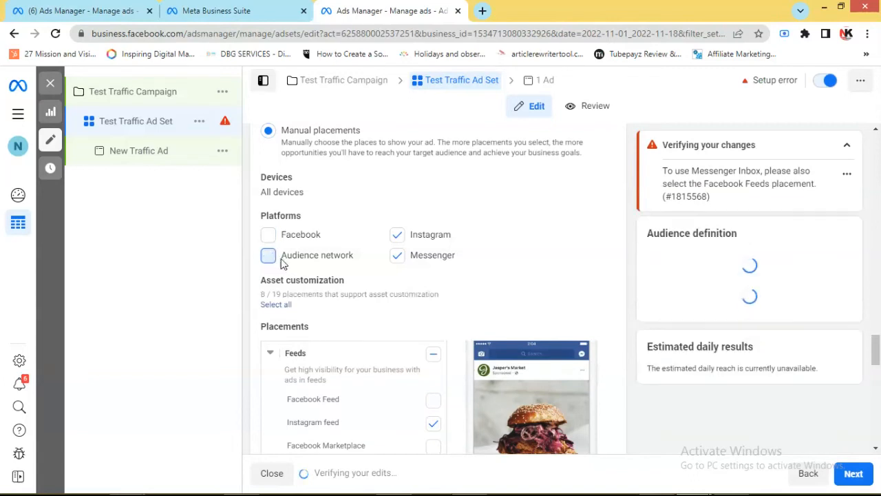
click(397, 256)
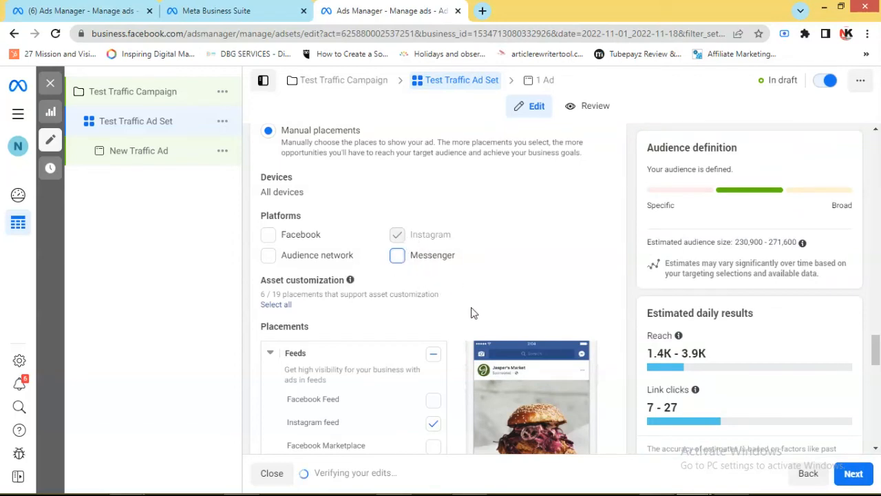
Review the list of individual placements and expand the additional placement options
scroll(473, 310, down, 2)
scroll(468, 312, down, 3)
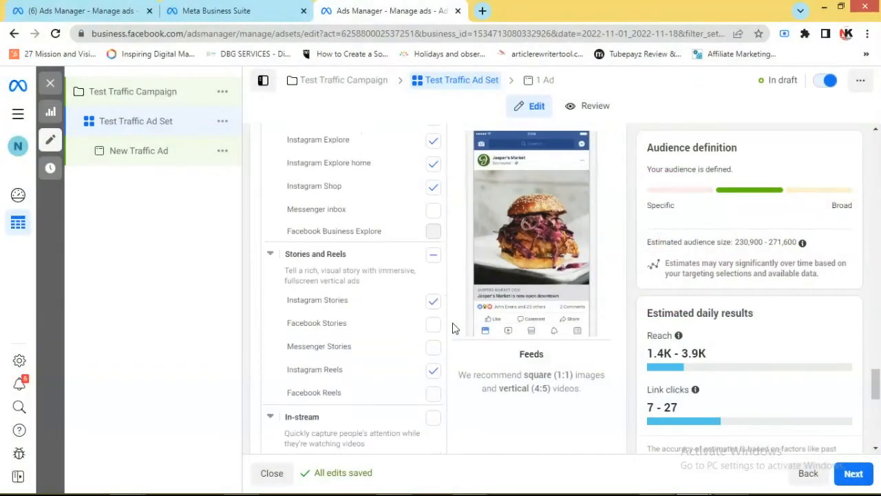
scroll(453, 329, down, 4)
scroll(458, 342, down, 4)
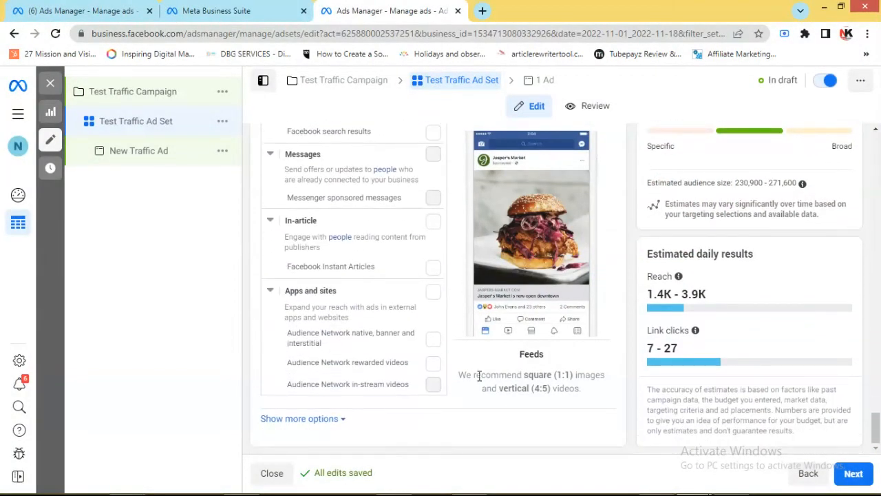
click(340, 419)
scroll(423, 407, down, 3)
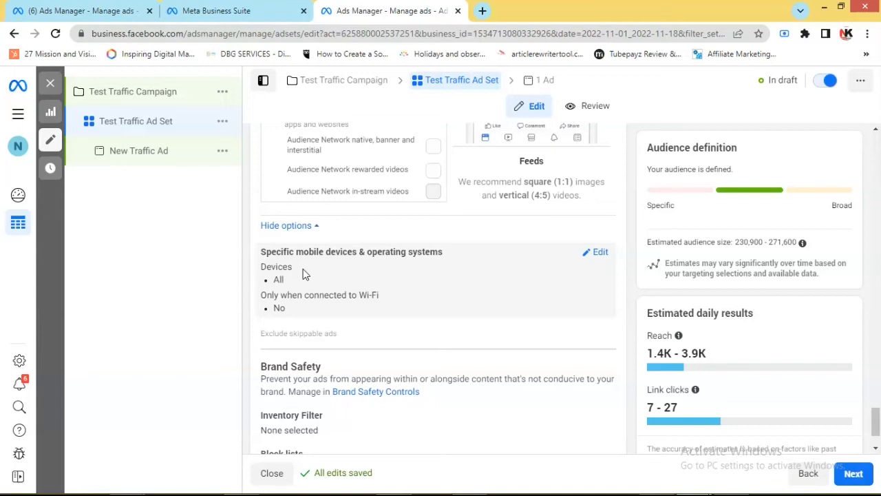
Edit the specific mobile devices and operating systems setting, keeping All mobile devices as the choice
click(596, 253)
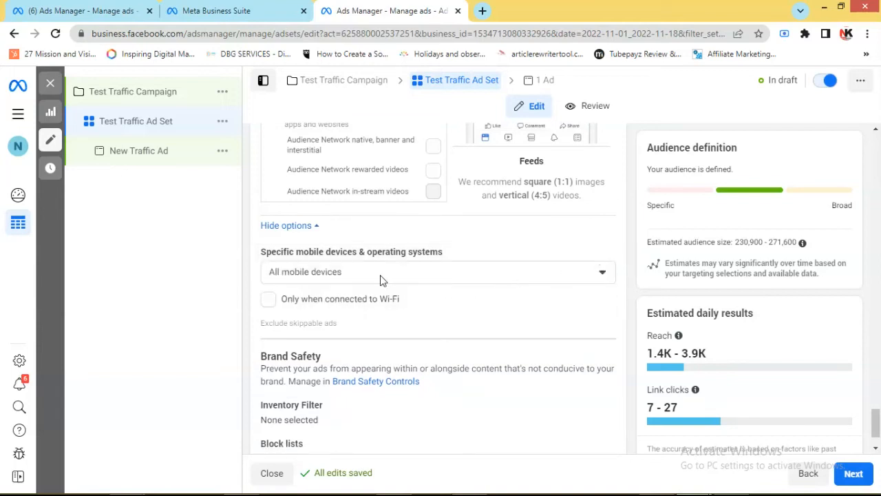
click(453, 280)
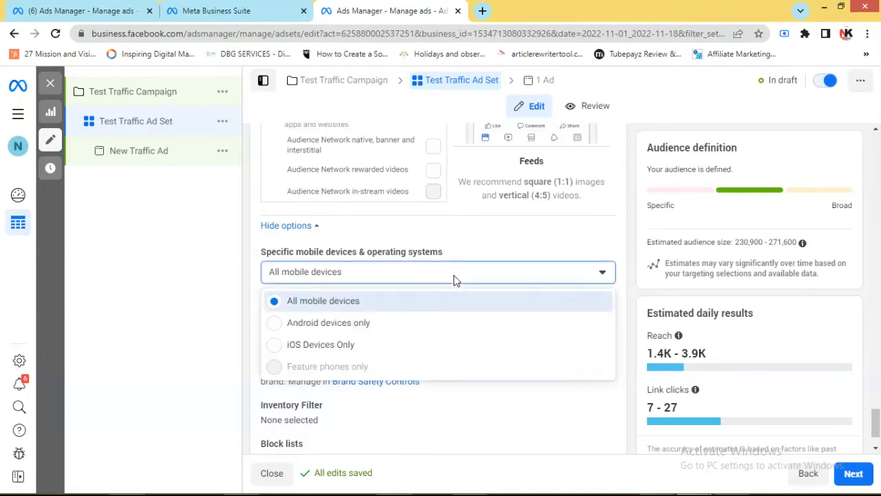
click(320, 307)
click(574, 281)
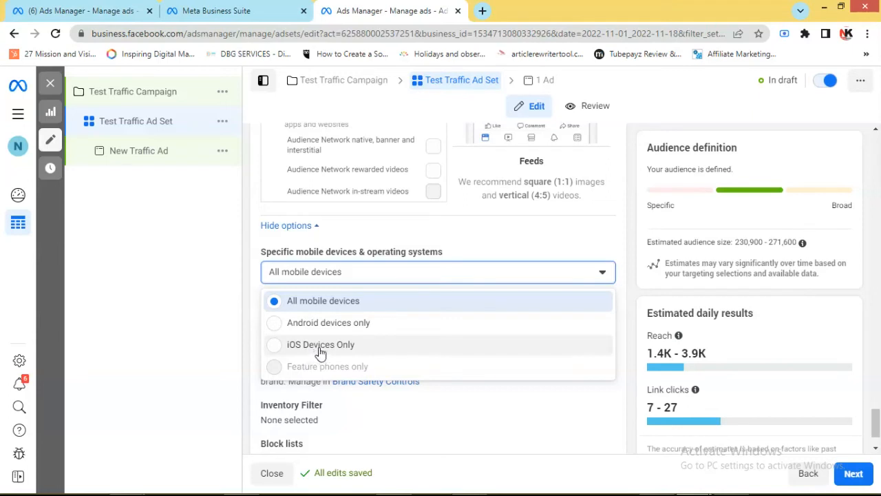
click(307, 301)
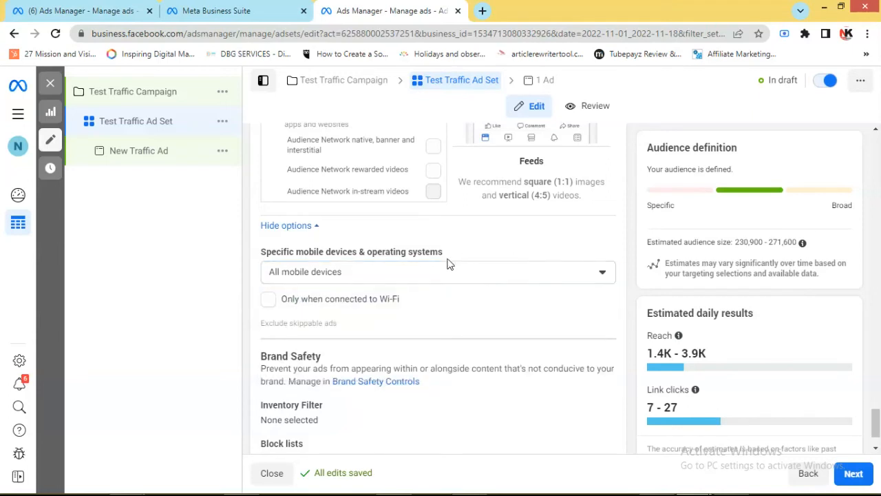
Check the brand safety settings and the estimated daily link clicks for the ad set
scroll(417, 324, down, 1)
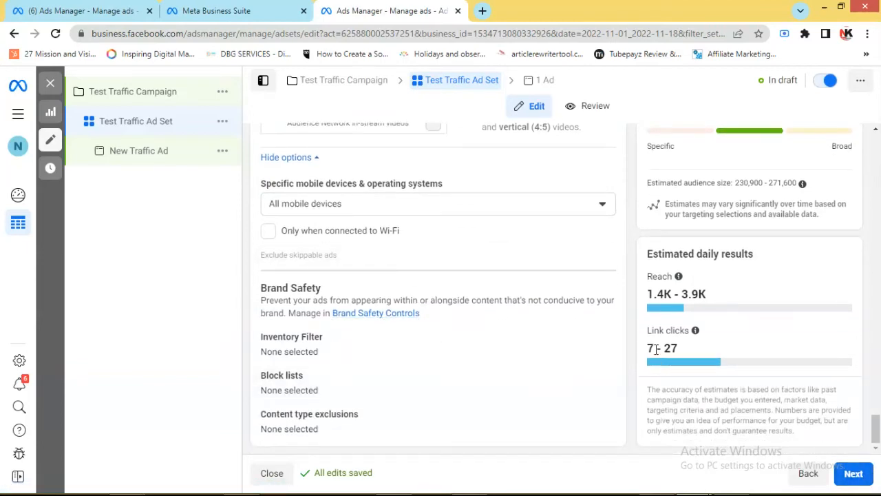
drag(672, 348, 644, 356)
click(681, 348)
scroll(682, 350, up, 3)
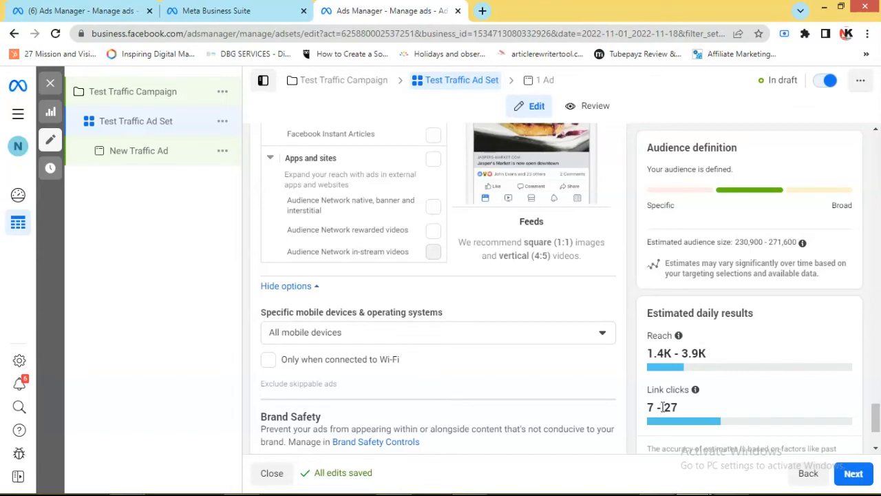
Continue from the ad set to the ad level and rename the ad to "Test Traffic Ad"
click(852, 475)
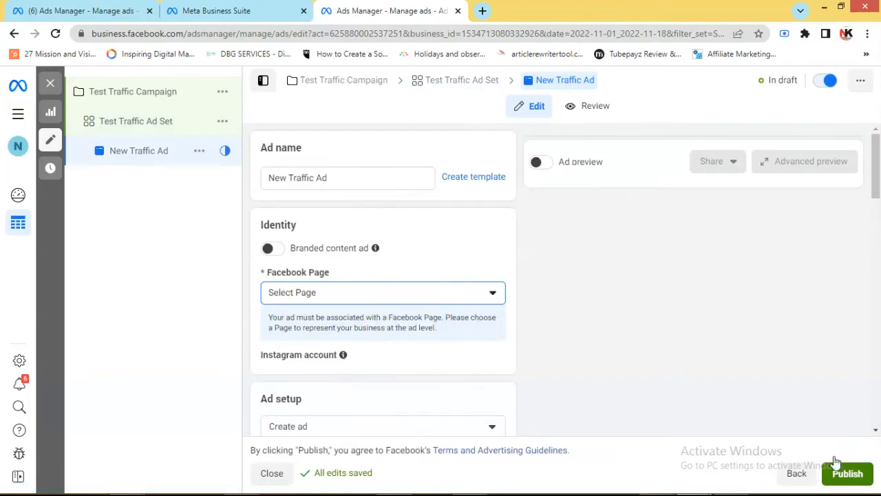
drag(286, 179, 264, 179)
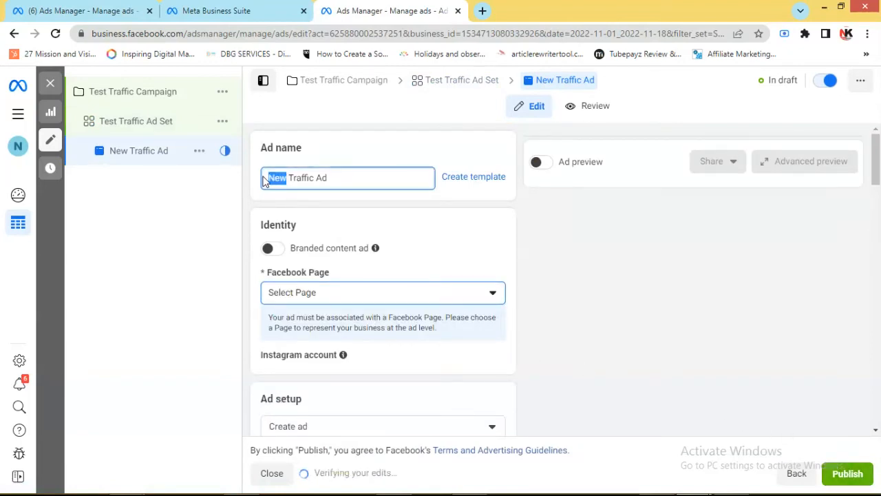
key(BackSpace)
text(Test)
Choose NetKing Solutions from the personal pages as the ad's Facebook Page
scroll(536, 255, down, 1)
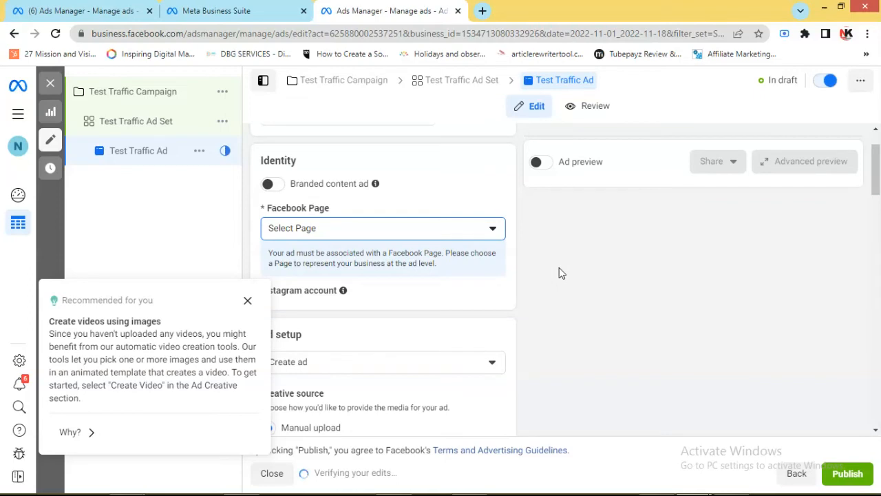
click(495, 233)
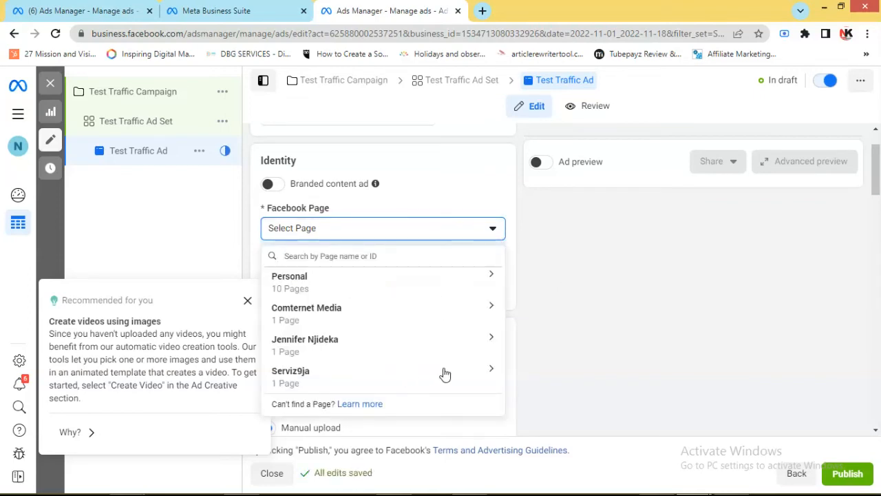
click(357, 293)
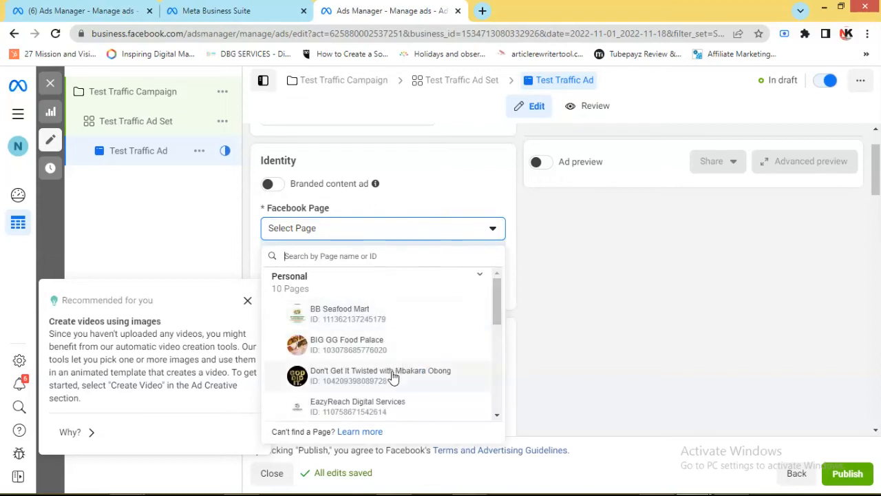
scroll(395, 378, down, 5)
scroll(390, 364, up, 1)
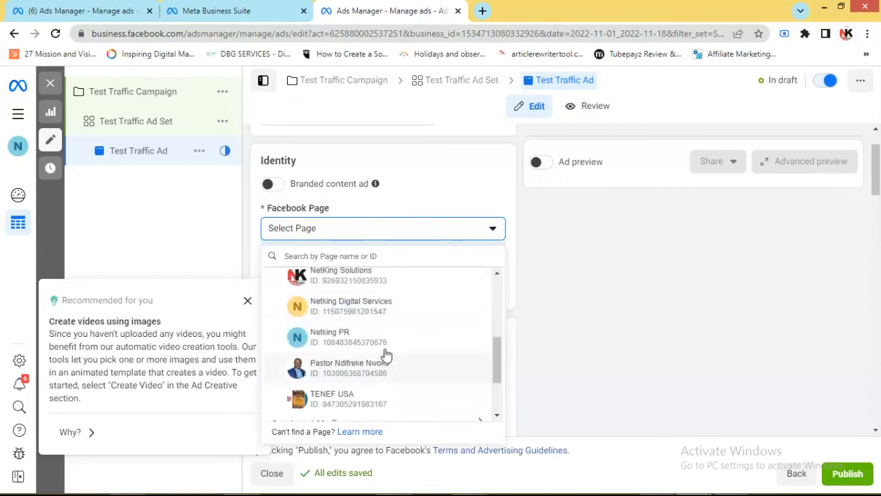
click(376, 276)
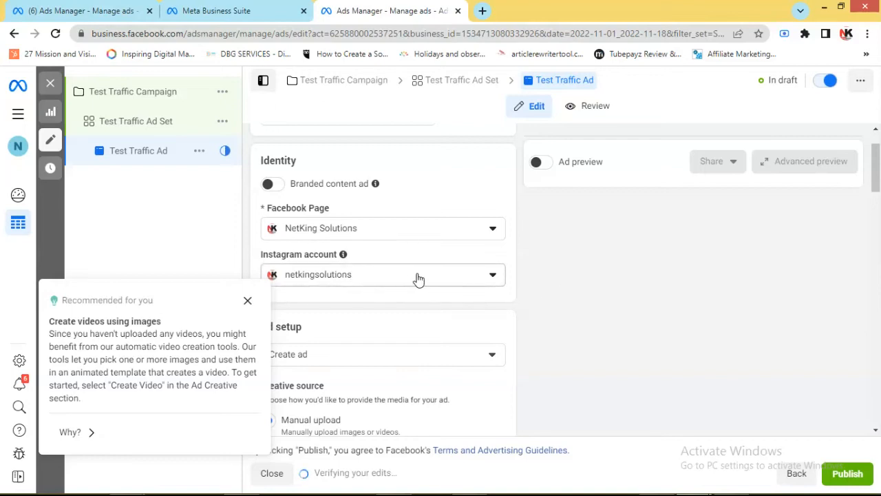
Change the ad setup to Use existing post
scroll(616, 260, down, 2)
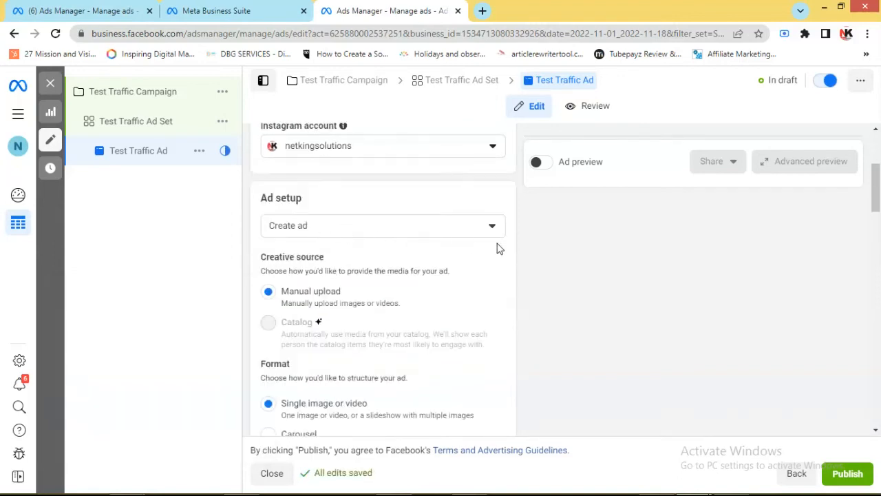
click(491, 228)
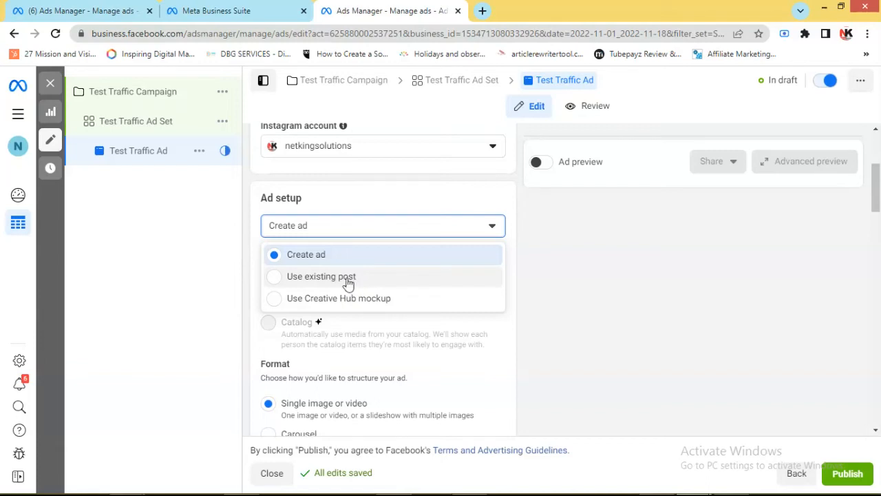
click(274, 277)
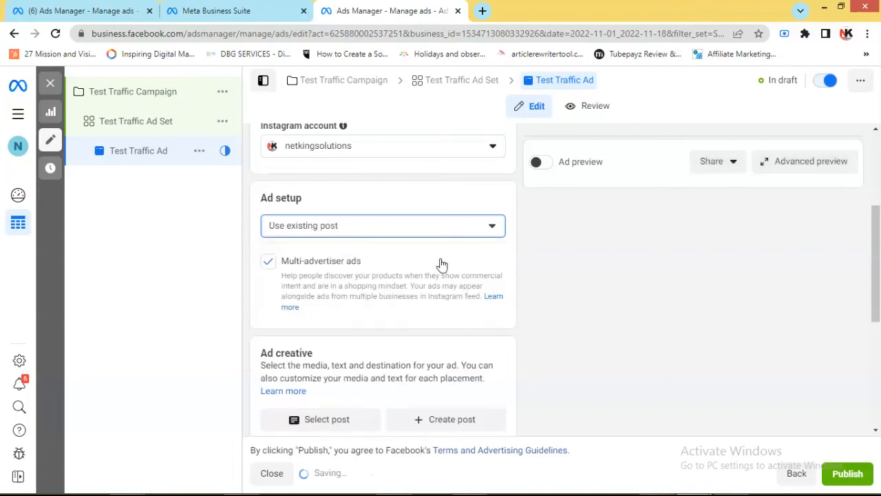
Select the existing Facebook video post "Start Making Money Using Your WhatsApp" as the ad creative
scroll(558, 310, down, 1)
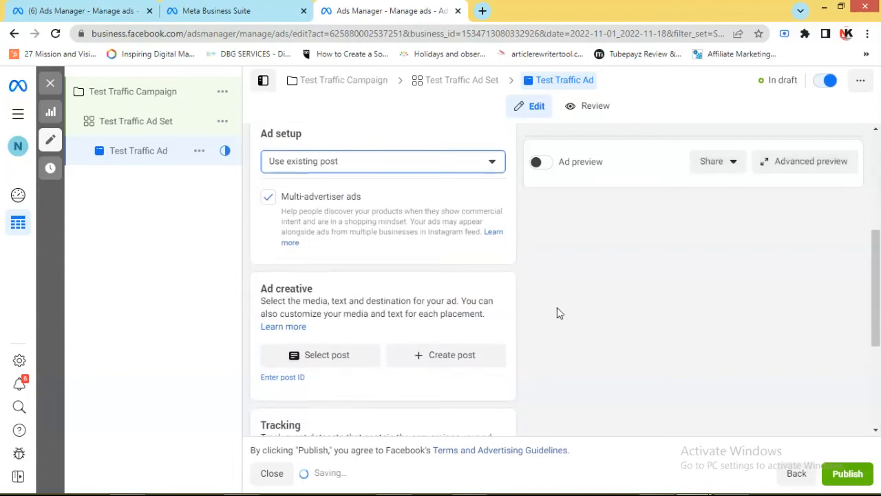
scroll(352, 326, down, 1)
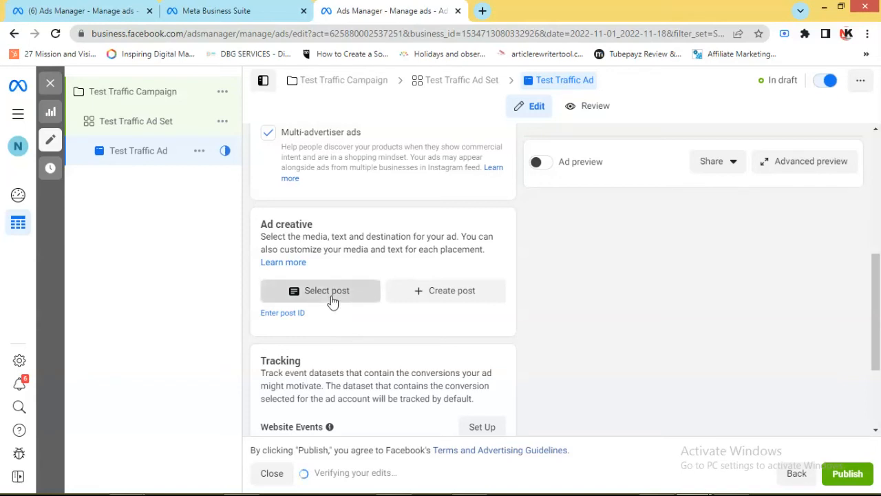
click(333, 301)
scroll(671, 253, down, 1)
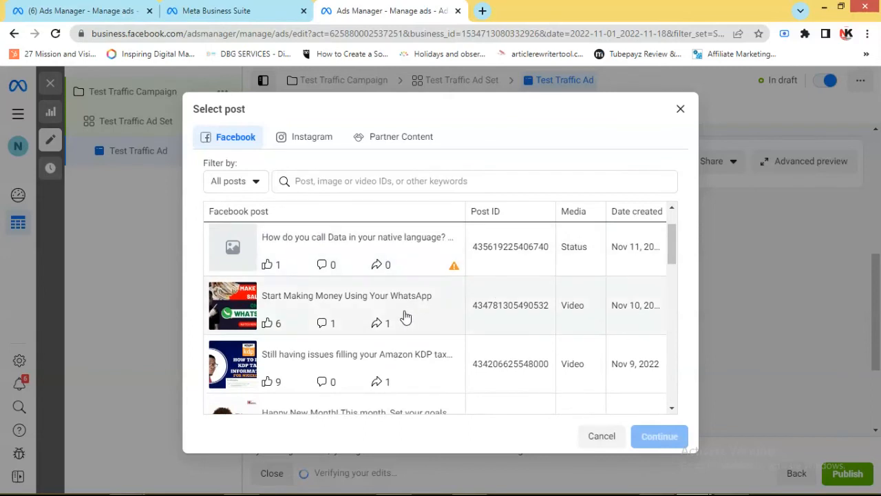
scroll(406, 316, down, 1)
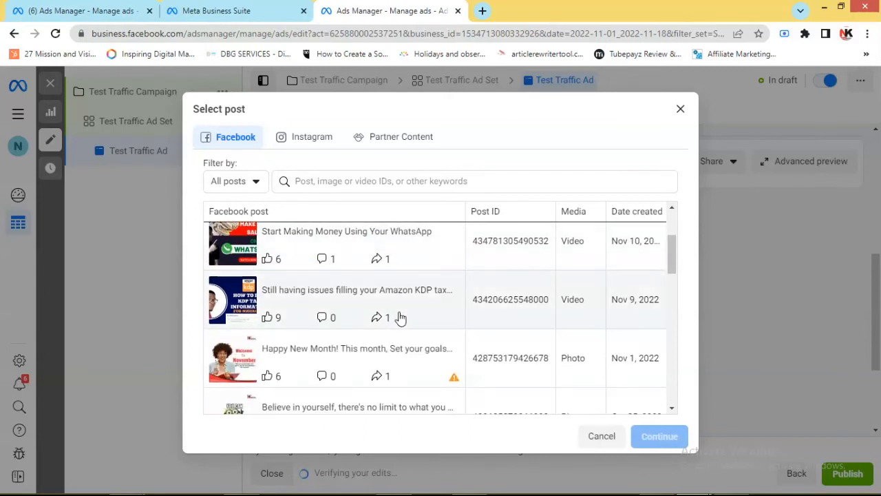
scroll(399, 316, up, 1)
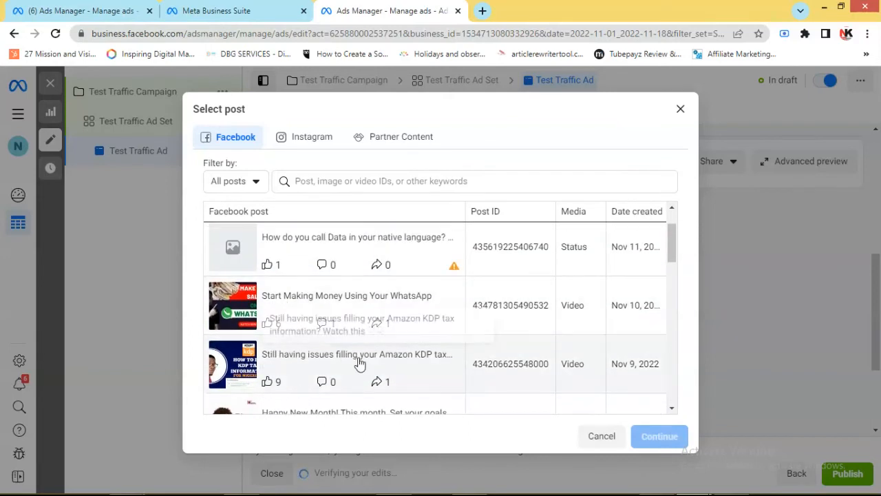
scroll(357, 361, down, 2)
scroll(357, 358, up, 3)
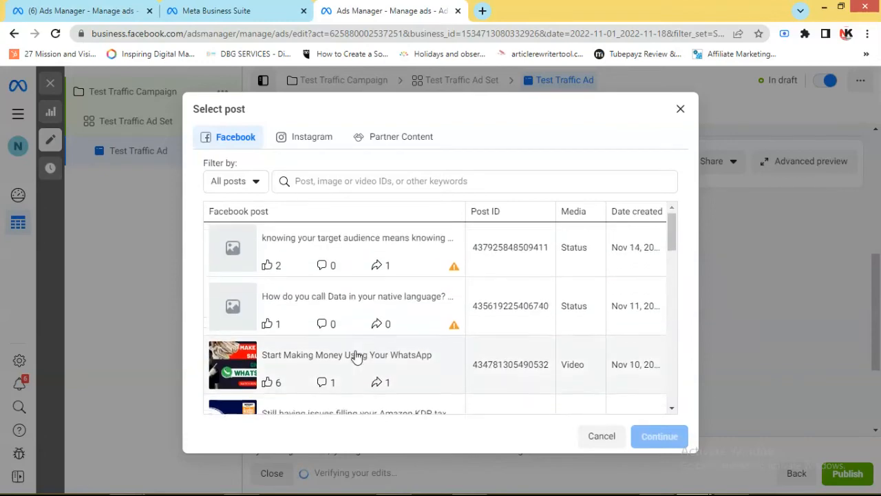
scroll(357, 358, down, 1)
double_click(318, 291)
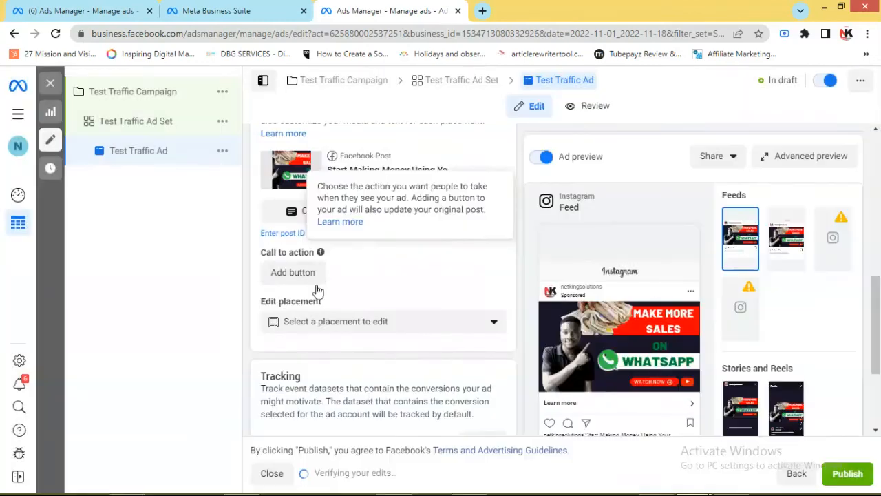
click(292, 278)
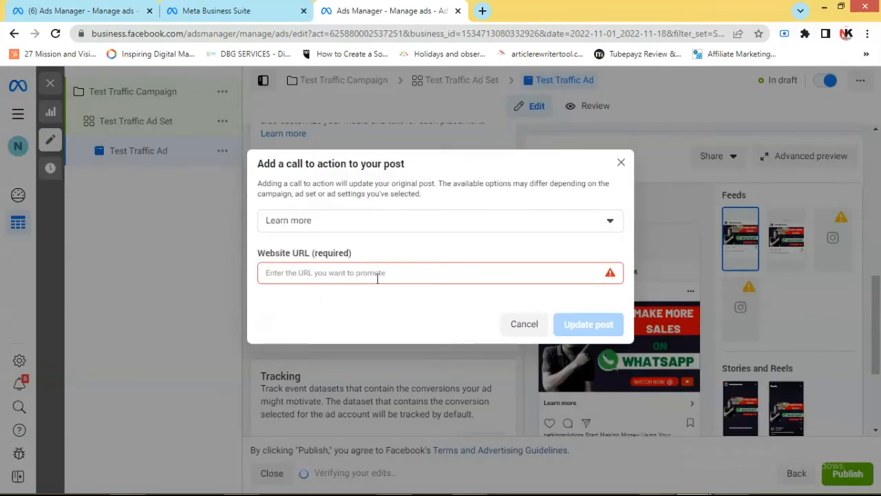
click(322, 273)
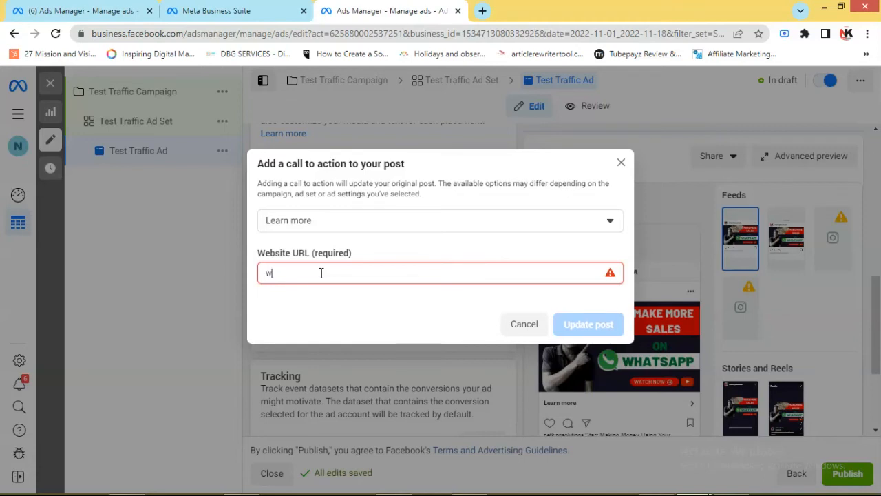
text(ww.w)
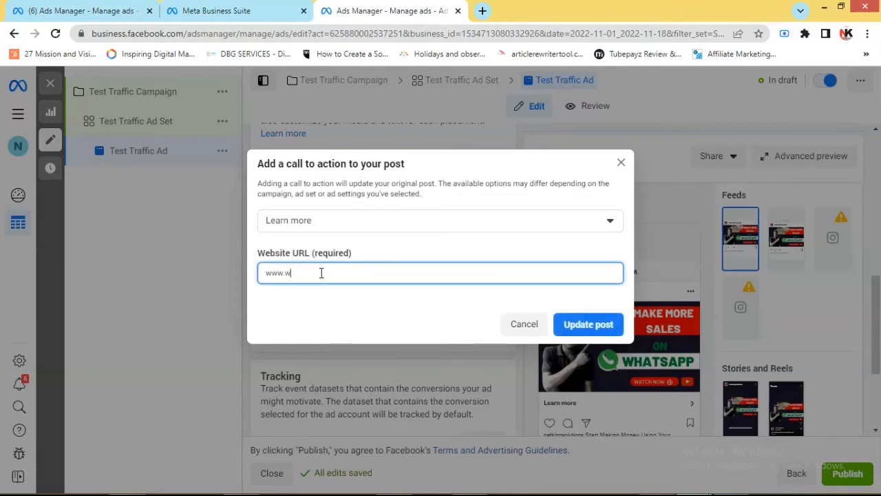
key(BackSpace)
text(netkingsolutions)
click(574, 324)
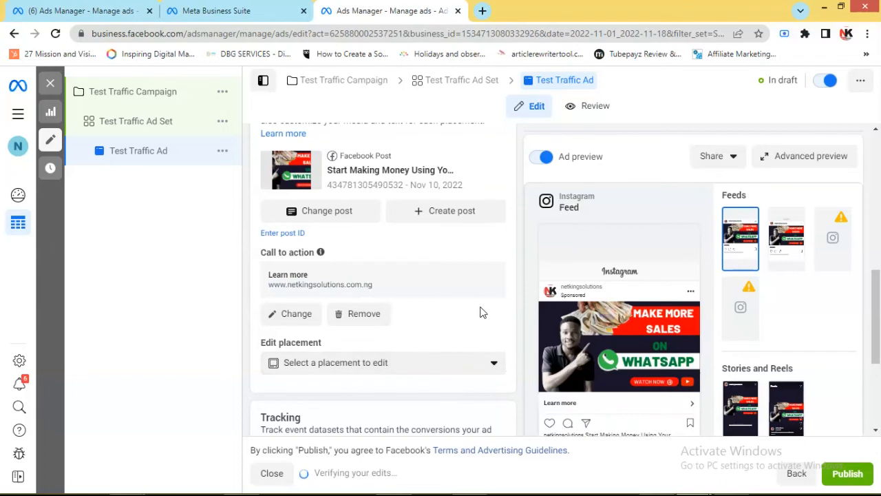
Review the ad's tracking options, creative, identity settings and Instagram feed preview
scroll(480, 314, down, 3)
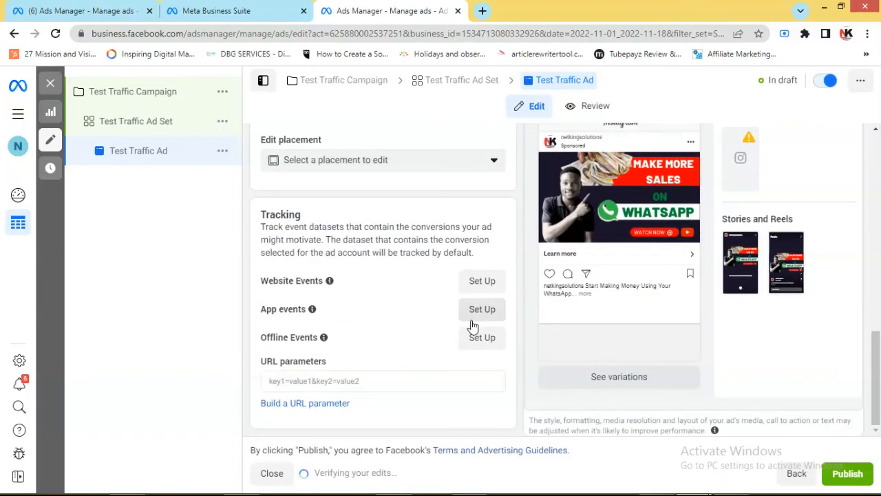
scroll(472, 320, up, 2)
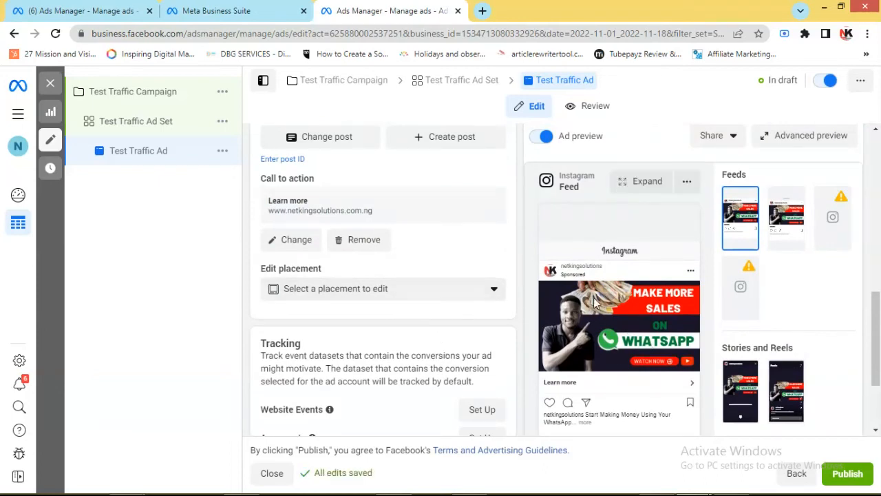
scroll(622, 327, up, 3)
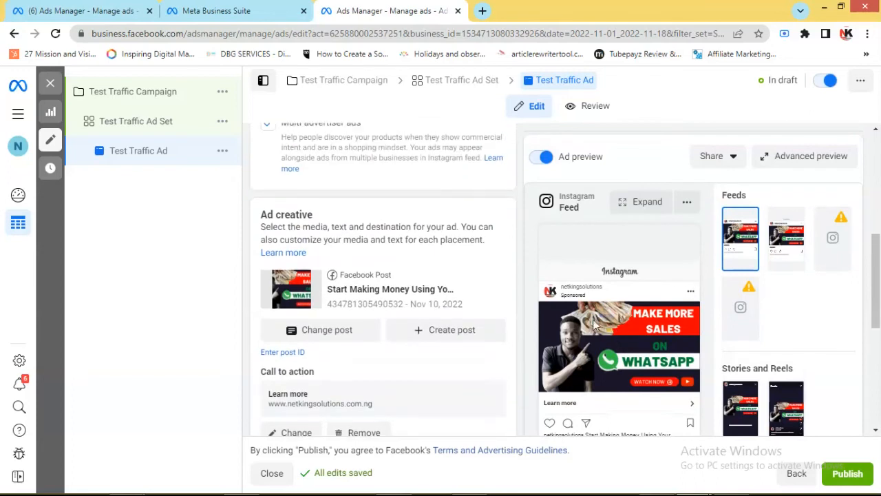
scroll(599, 320, up, 1)
scroll(599, 320, up, 1)
scroll(585, 340, down, 1)
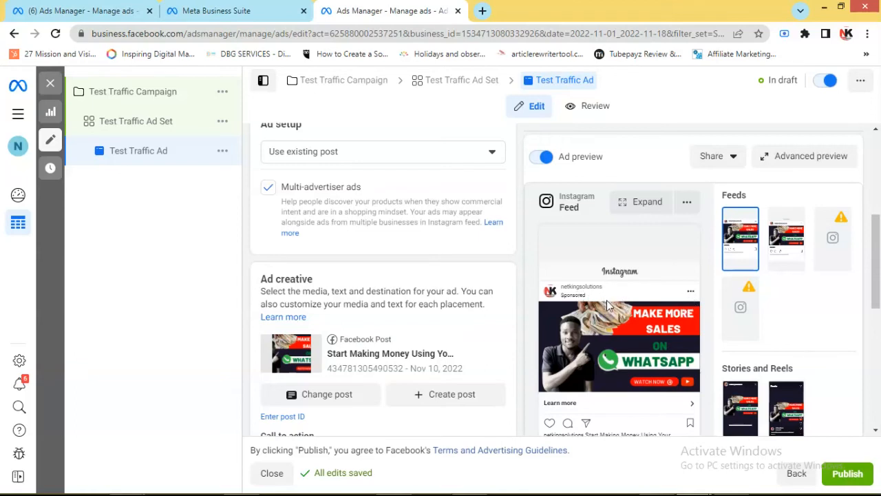
scroll(604, 309, up, 1)
scroll(600, 318, up, 3)
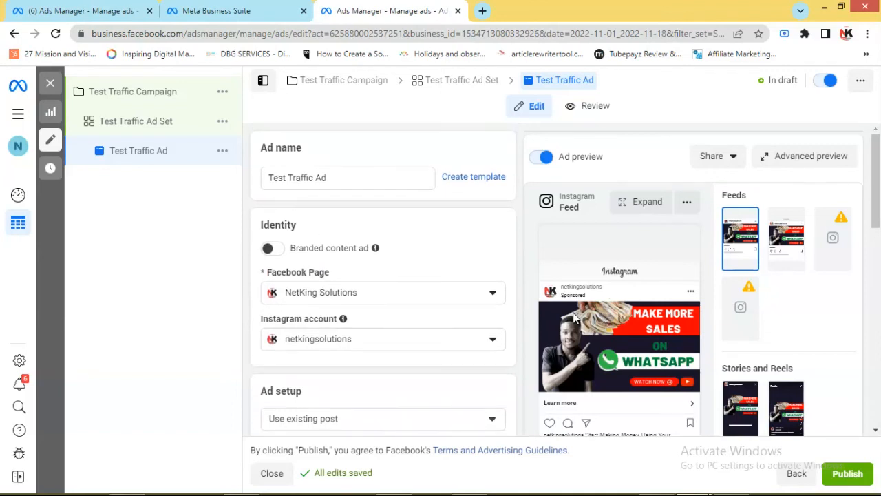
scroll(578, 318, down, 1)
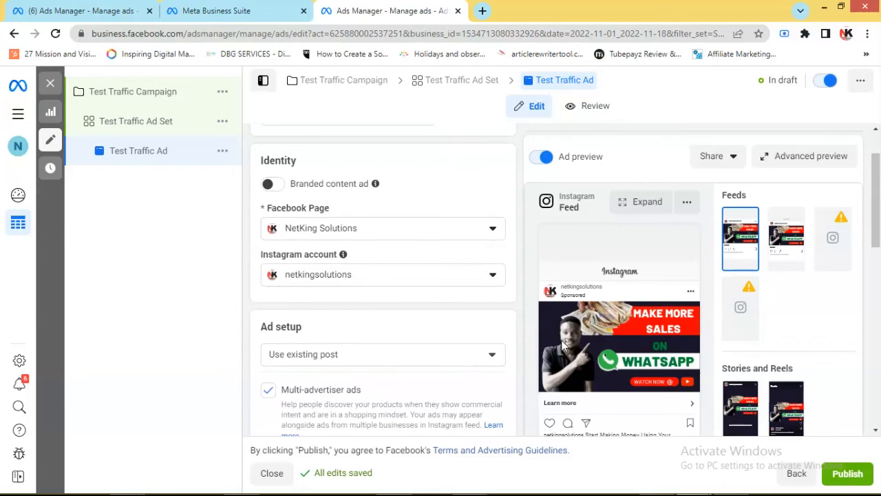
scroll(404, 292, up, 1)
Change the ad setup to Create ad and look over the creative source and format options
scroll(404, 288, down, 3)
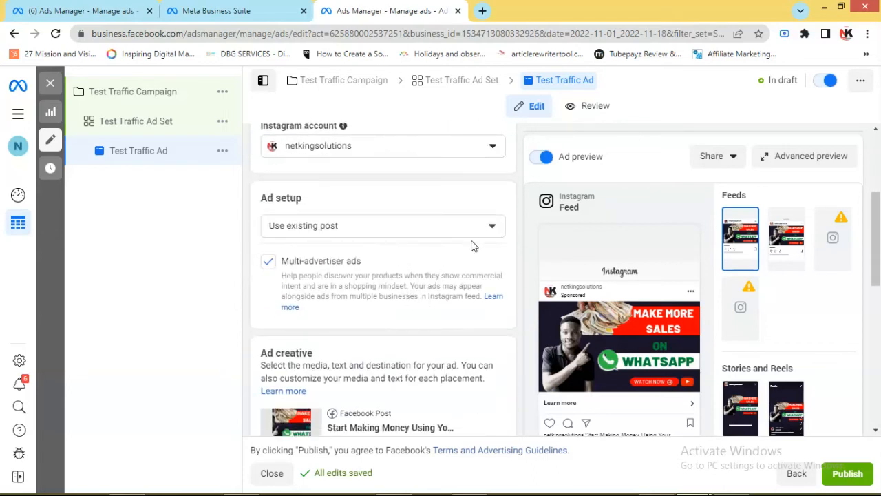
click(489, 231)
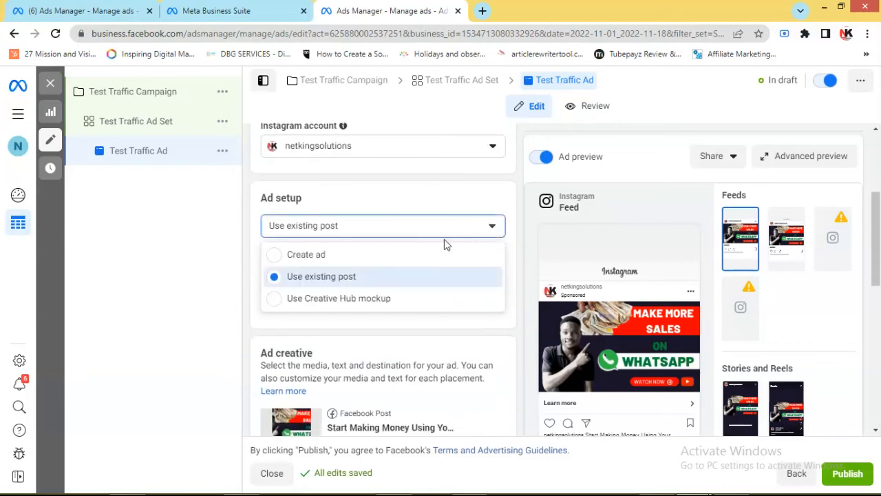
click(386, 254)
scroll(405, 346, down, 1)
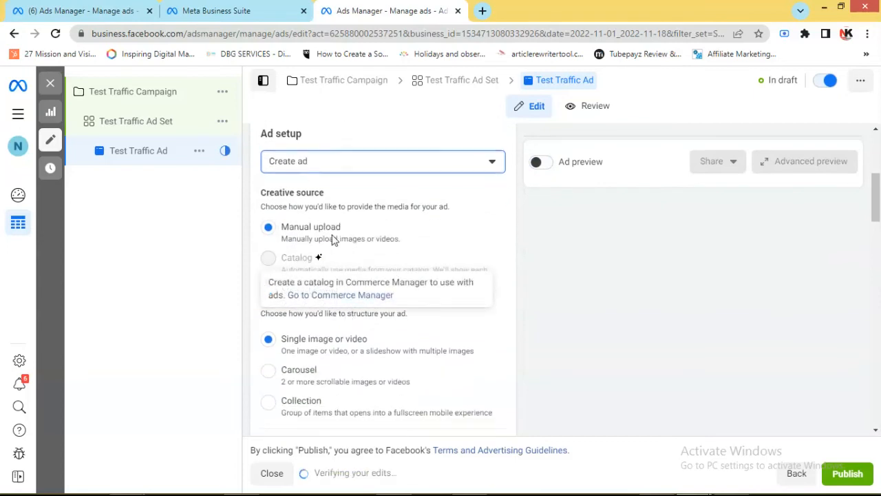
scroll(338, 383, down, 1)
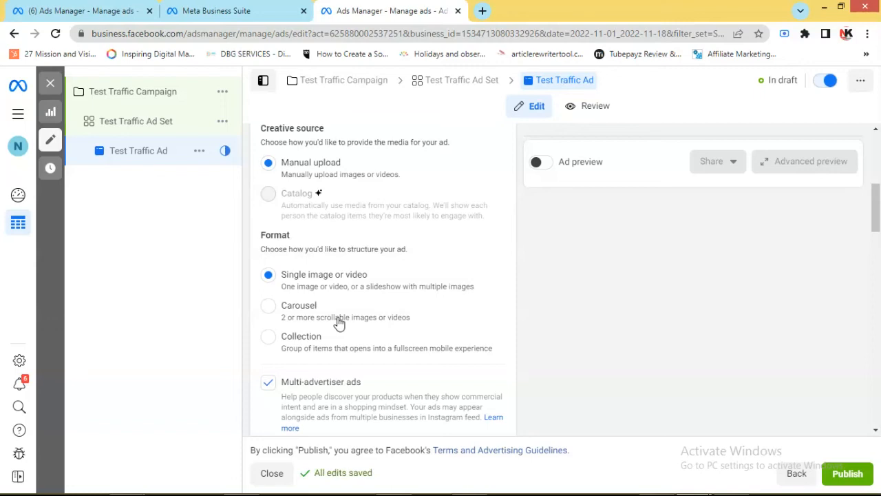
Add the 1280 × 720 "Make More Sales on WhatsApp" account image as media, keeping the original crops and allowing enhancements
scroll(392, 316, down, 4)
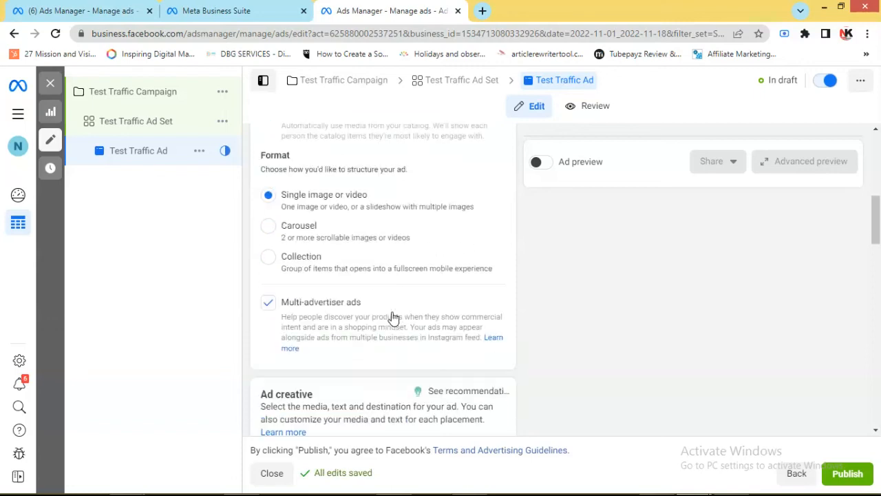
click(301, 314)
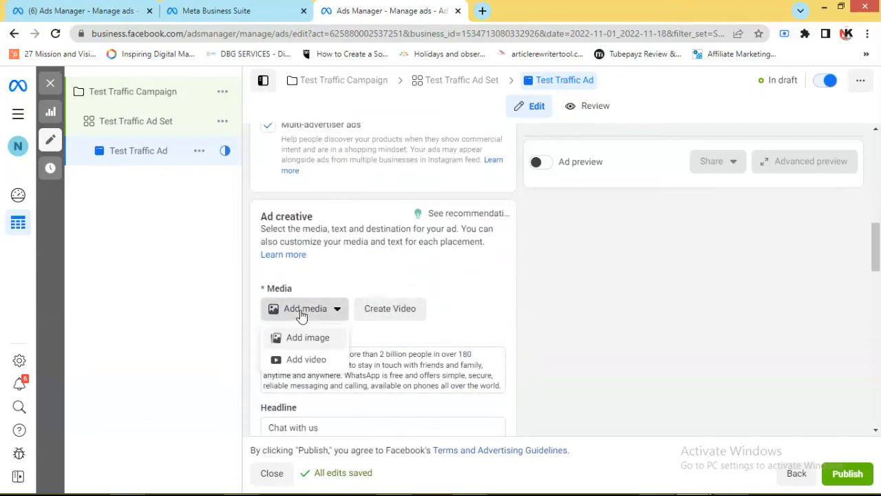
click(307, 342)
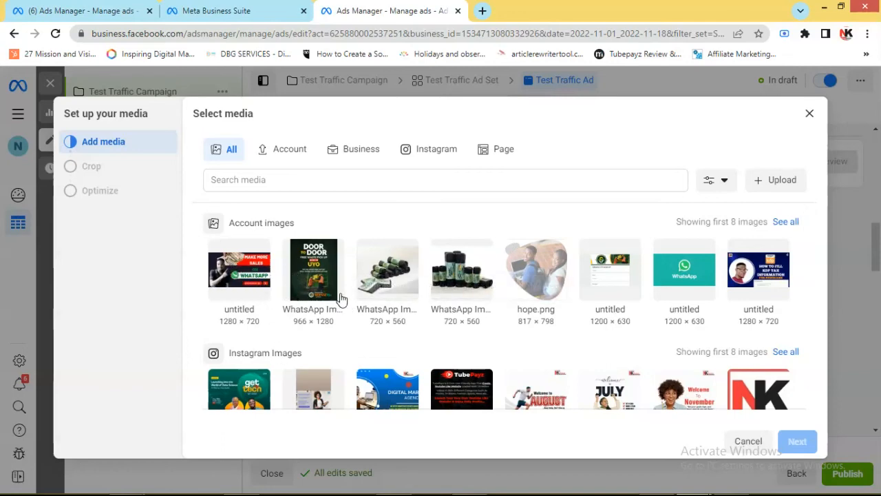
scroll(441, 324, down, 2)
scroll(442, 325, up, 2)
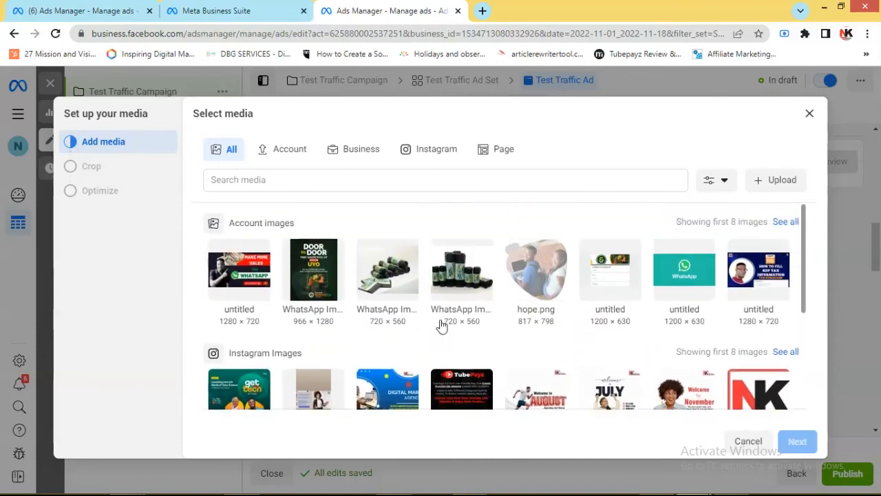
click(255, 271)
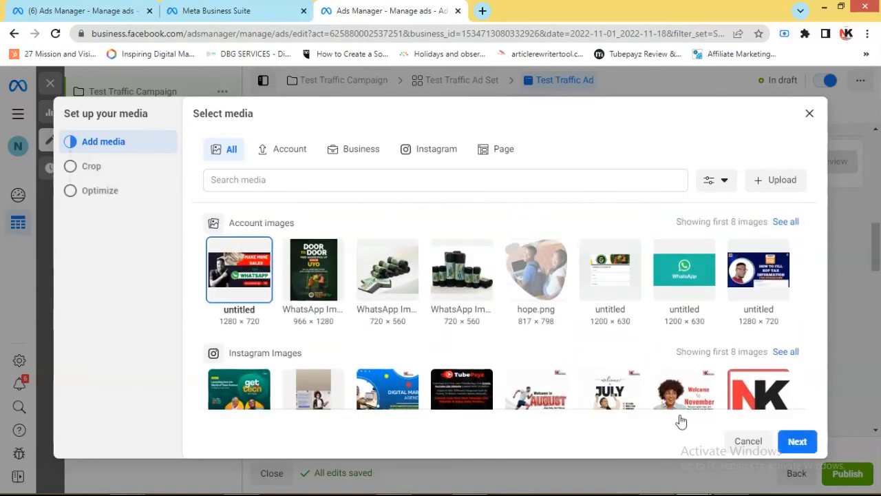
click(788, 441)
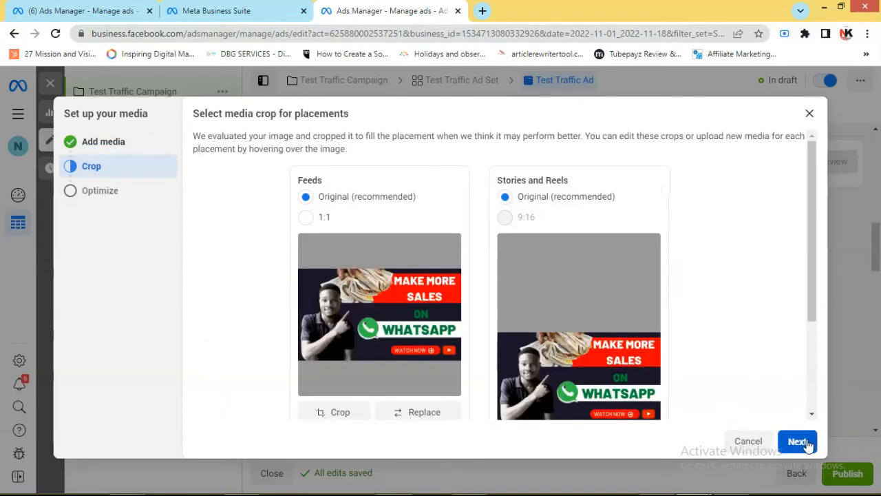
click(799, 441)
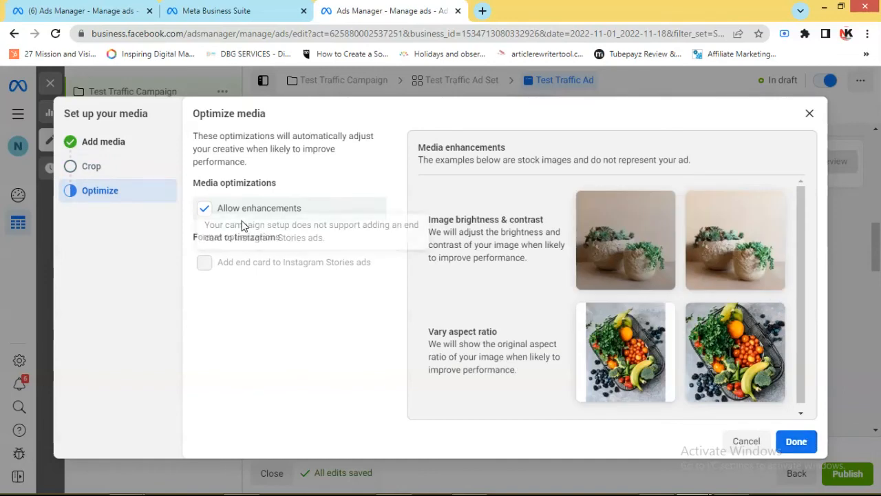
click(798, 444)
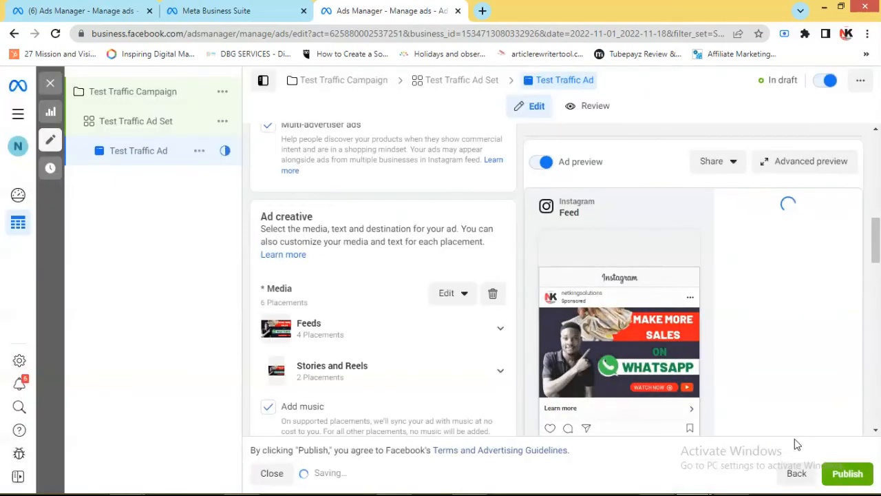
Dismiss the warning about too few ad creatives and check the media and format settings
scroll(477, 325, down, 1)
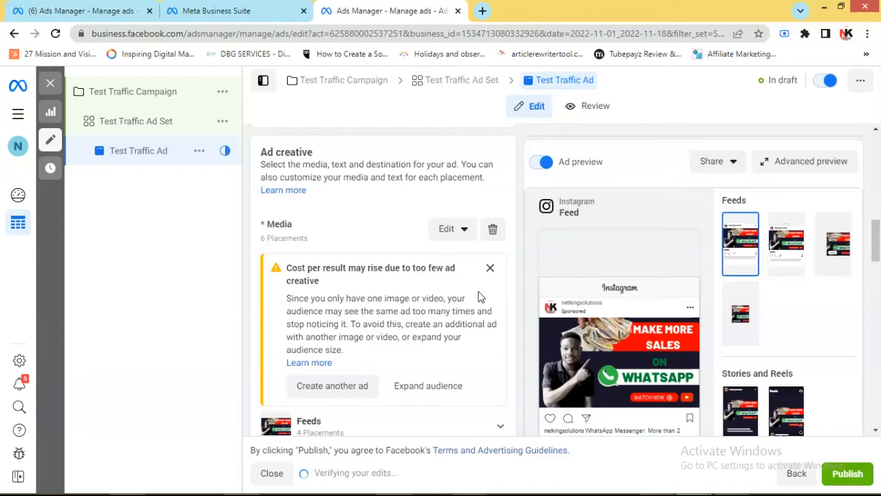
click(490, 269)
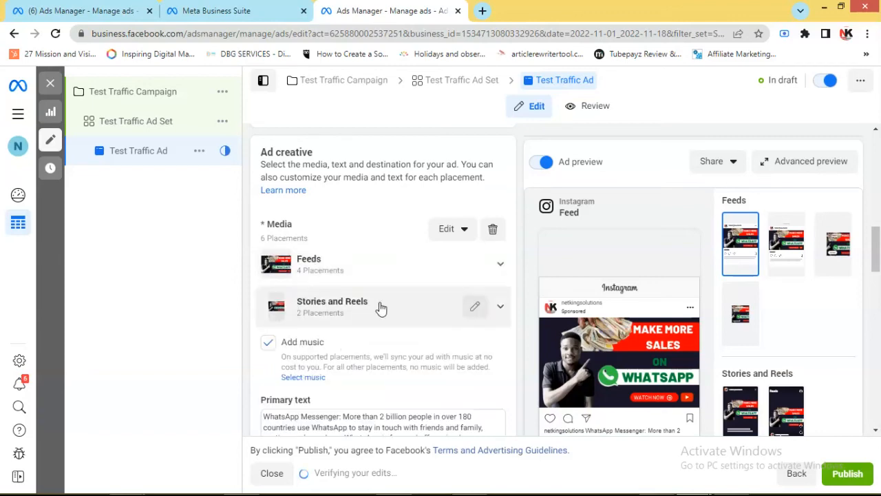
scroll(380, 307, down, 1)
scroll(401, 303, up, 5)
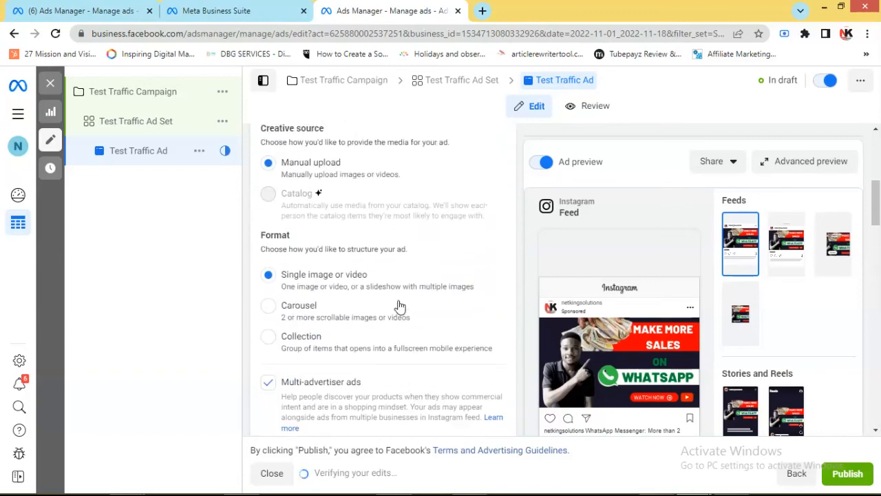
Replace the ad's headline with "Click to get access"
scroll(398, 306, down, 4)
scroll(398, 306, down, 6)
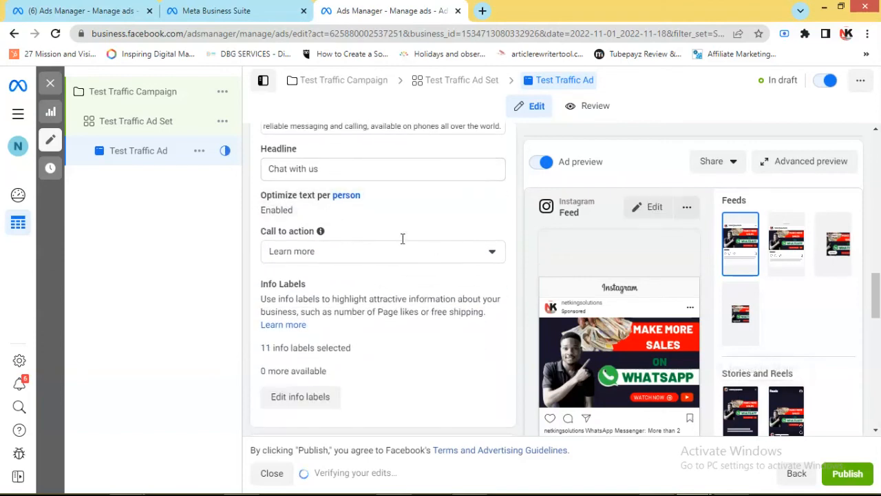
drag(327, 167, 254, 176)
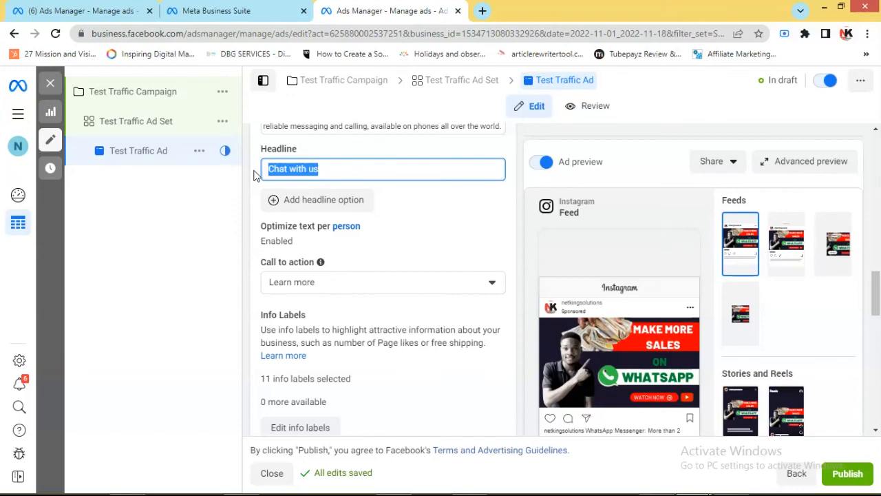
text(Cl)
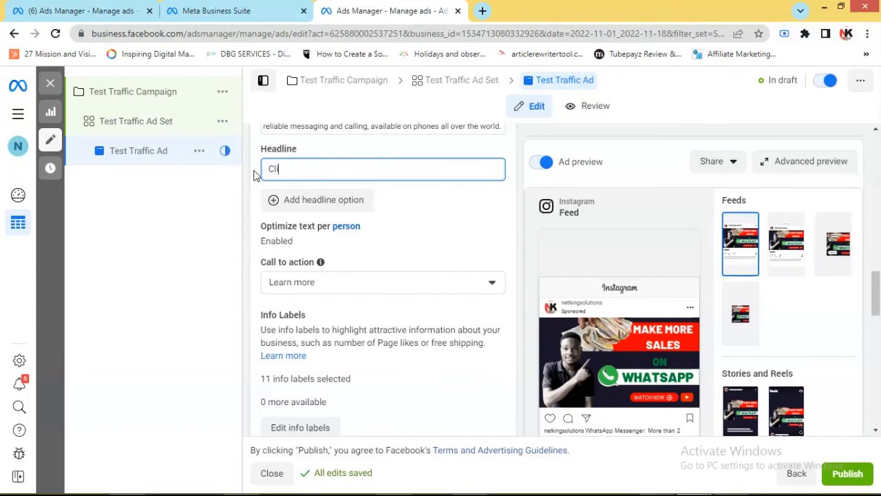
text(ick to get acce)
Look through the available call-to-action options for the ad, keeping Learn more selected
scroll(454, 329, down, 2)
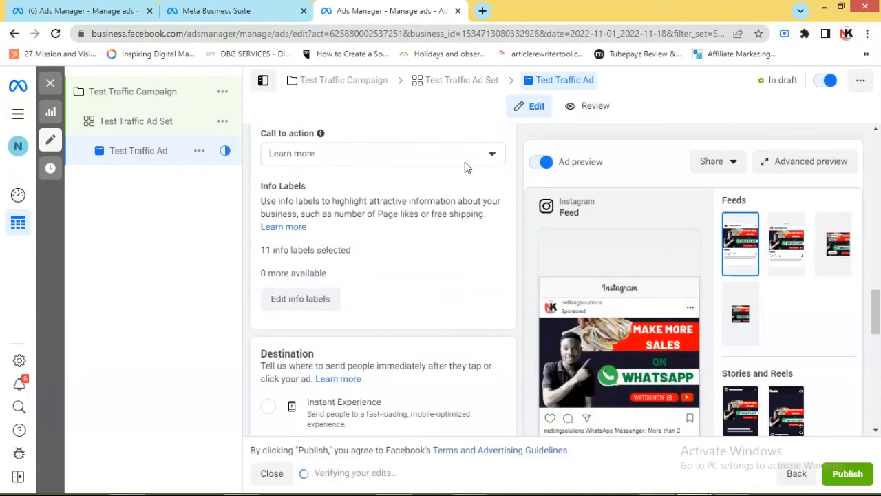
scroll(466, 164, down, 1)
scroll(467, 163, up, 2)
scroll(465, 170, up, 1)
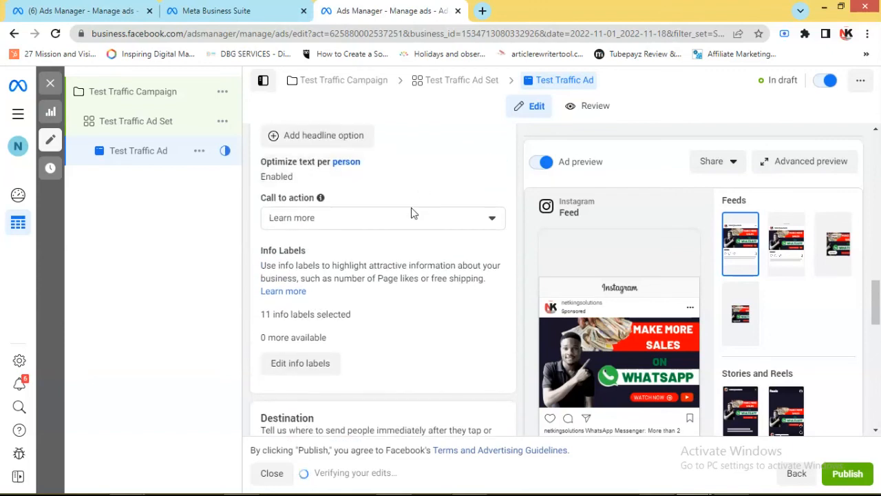
click(489, 221)
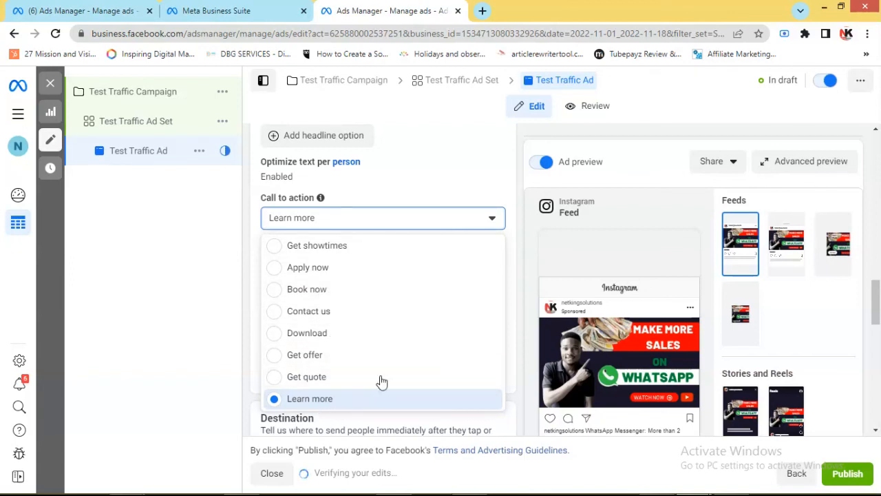
click(503, 200)
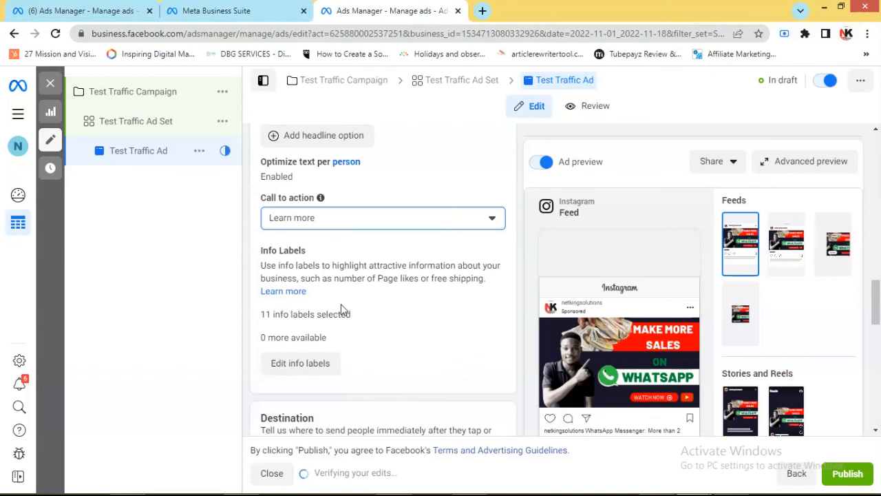
Replace the ad's primary text with "Lear how to run effective whatsapp ads even as a complete novice"
scroll(340, 304, up, 3)
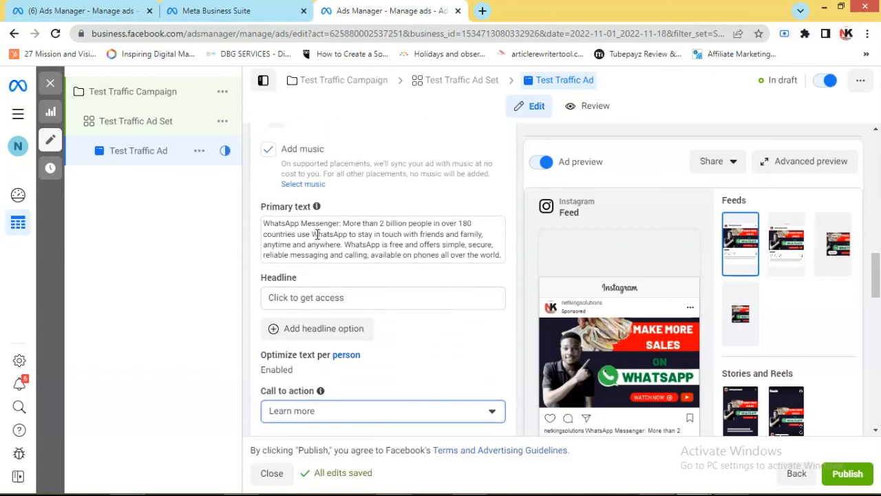
click(316, 234)
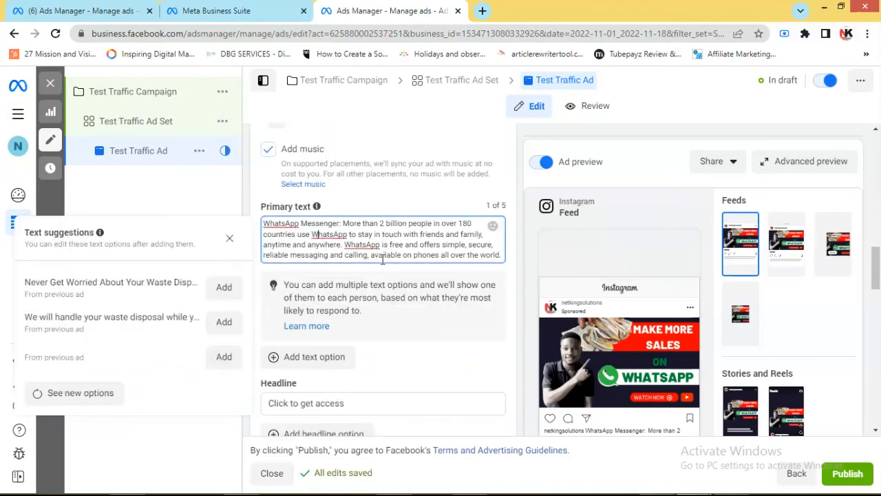
key(ctrl+a)
key(BackSpace)
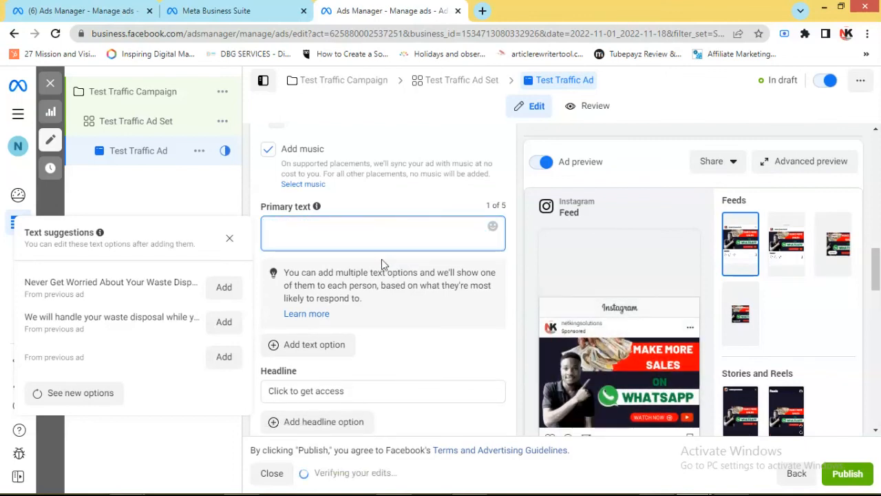
text(Lear how to )
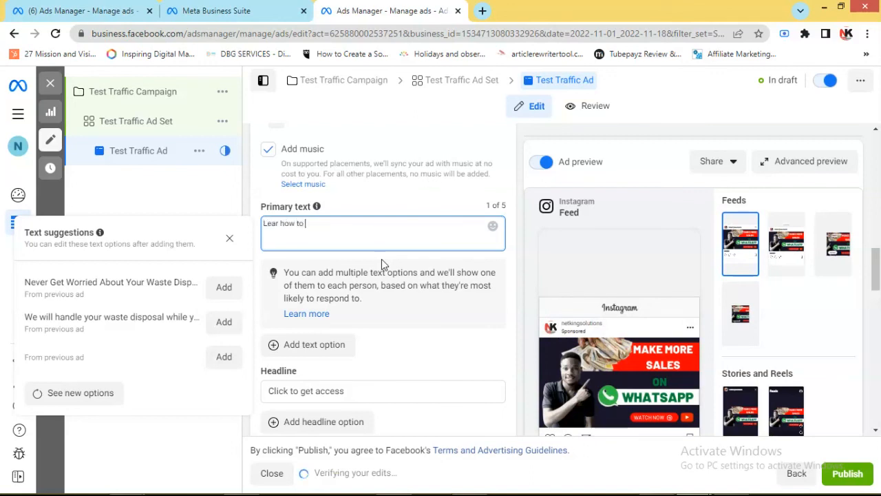
text(run effective wha)
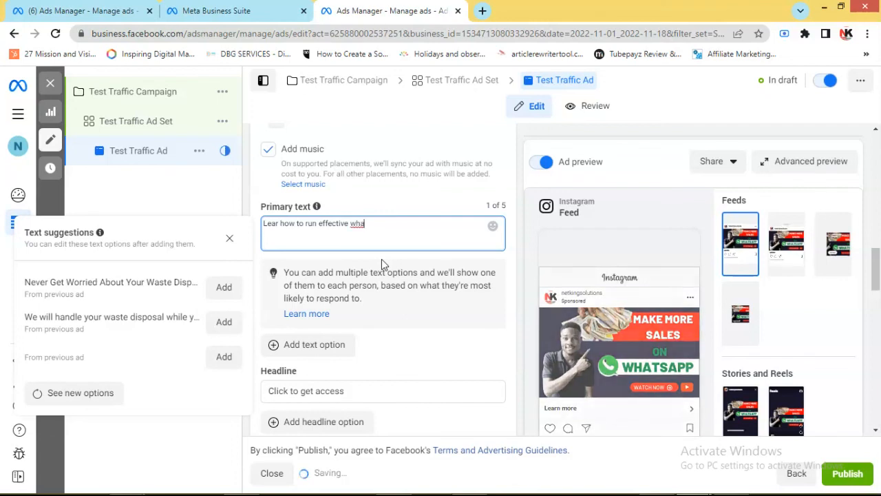
text(tsapp)
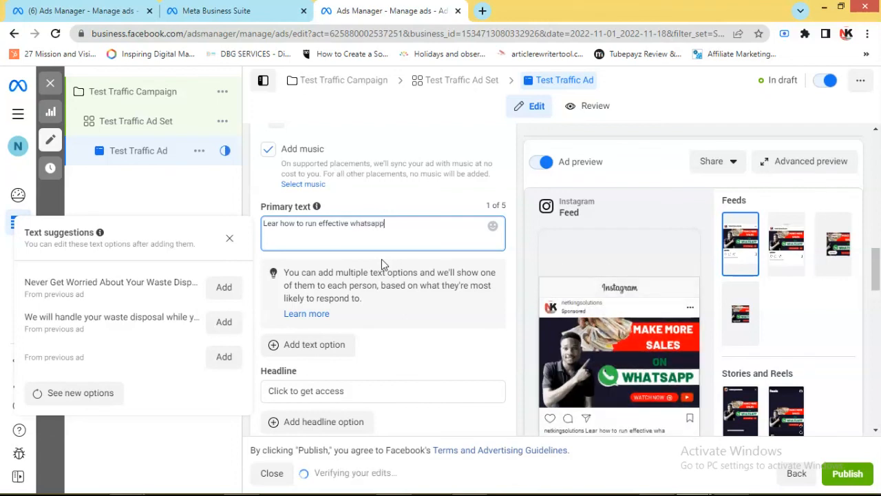
text( as)
key(BackSpace)
text(ds )
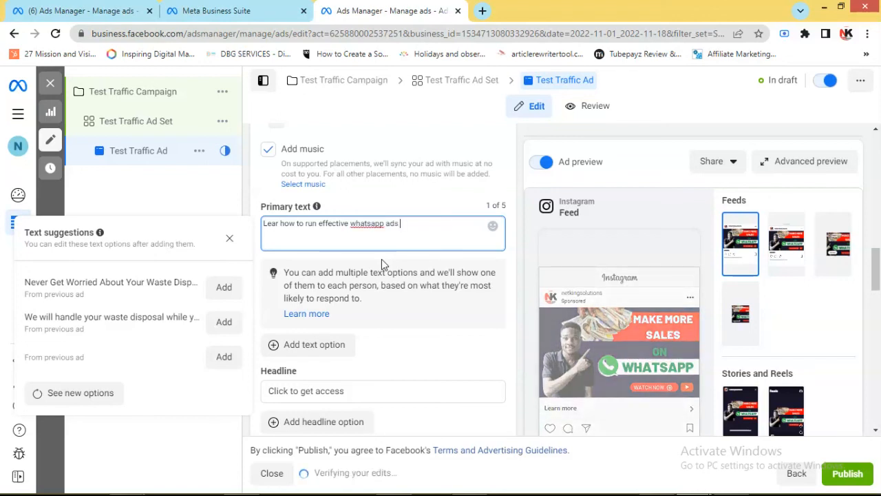
text(even a)
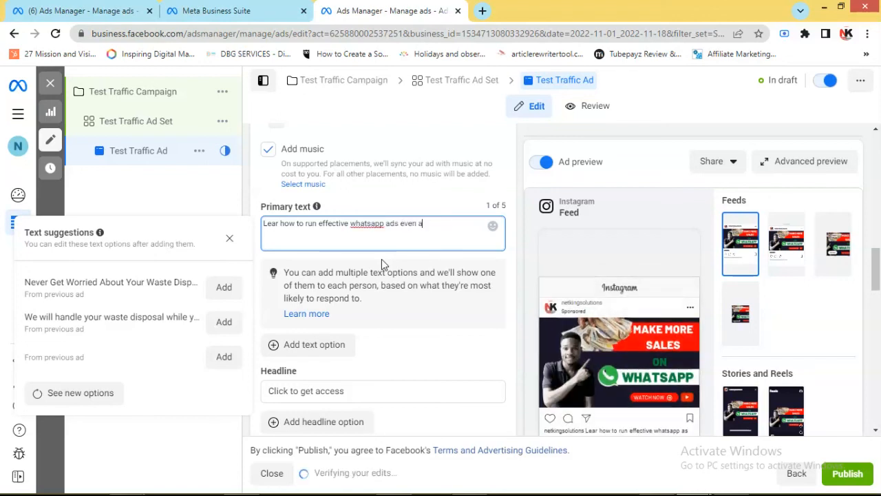
text(s a complete novice)
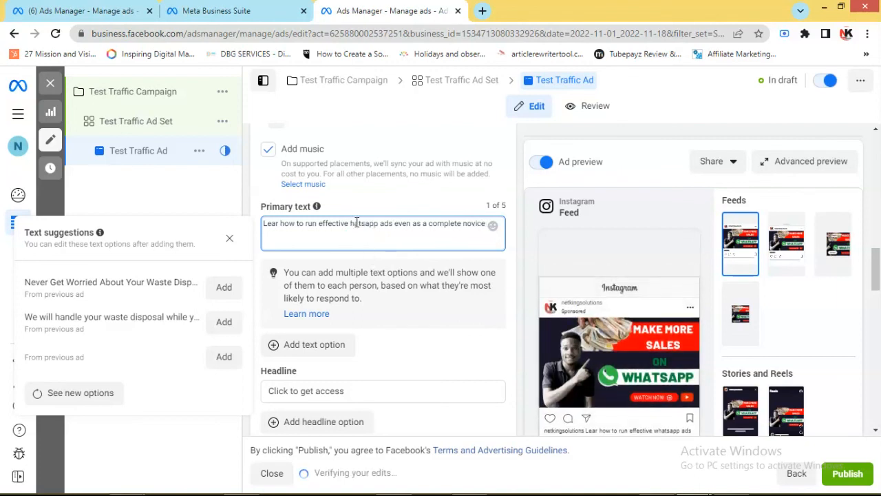
Correct the capitalization of "whatsapp" to "WhatsApp" in the primary text
text(QW)
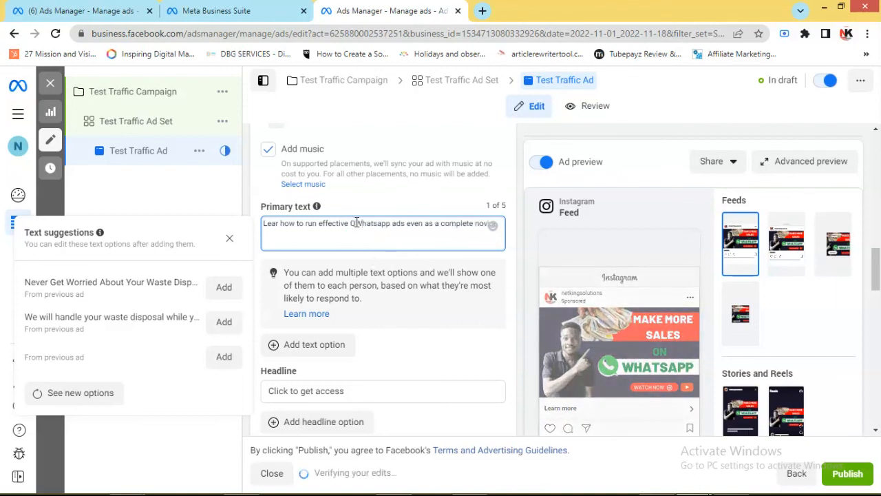
key(BackSpace)
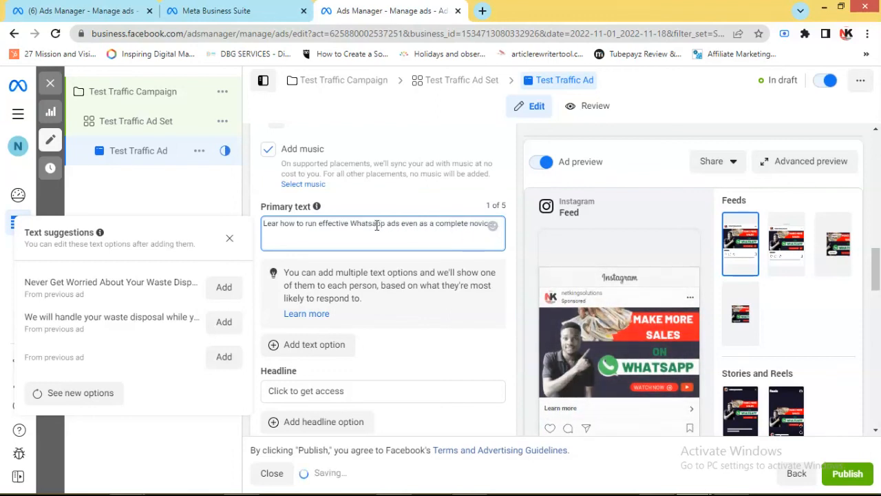
key(BackSpace)
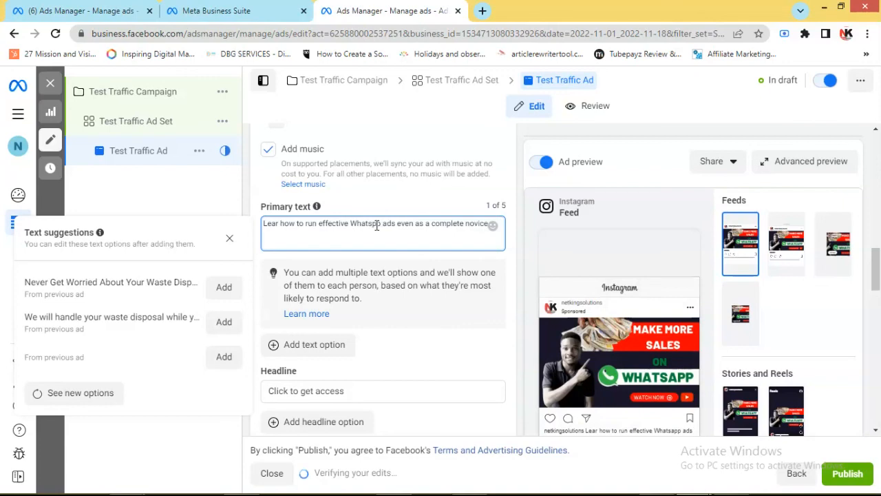
text(Ap)
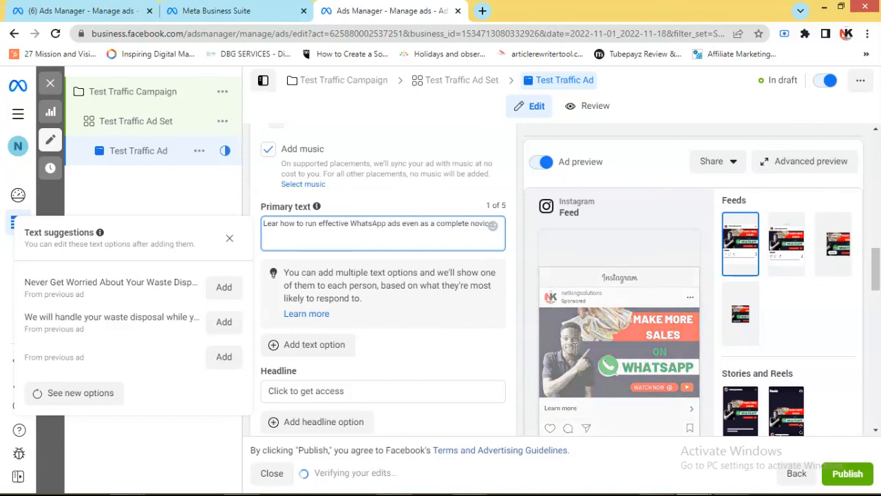
Review the ad's website destination, call extension, languages, tracking, primary text, headline and media settings
scroll(378, 289, down, 5)
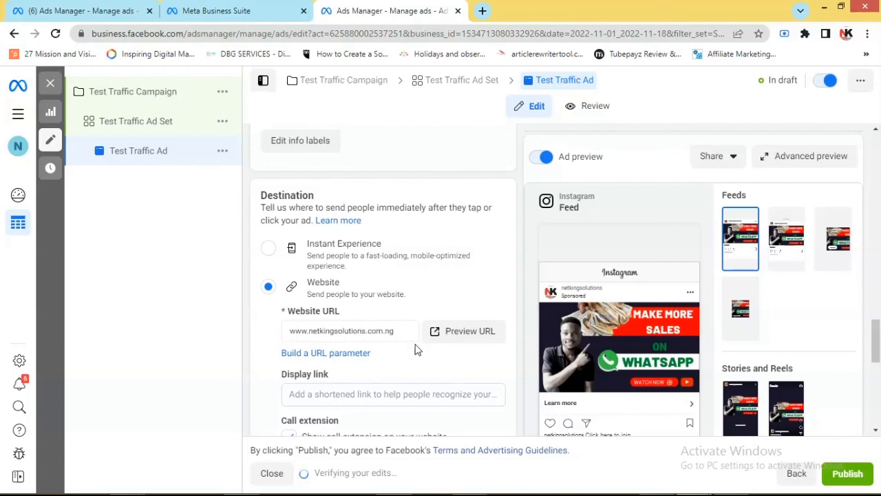
scroll(422, 352, down, 3)
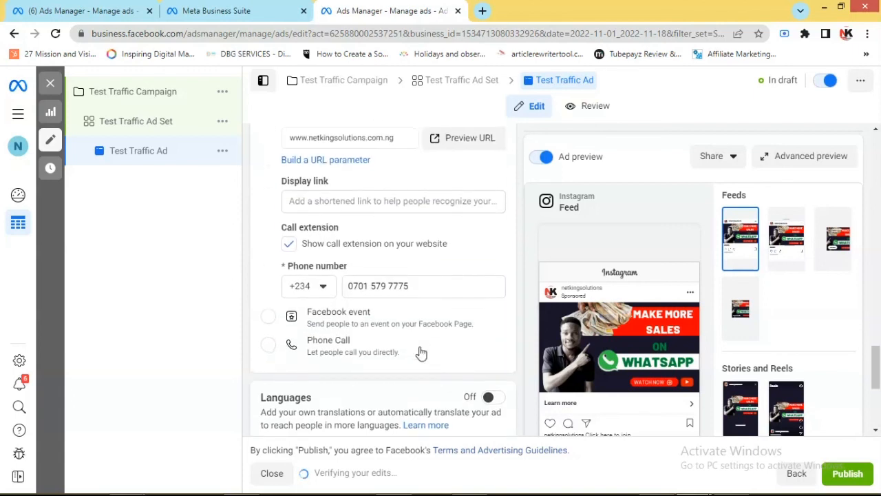
scroll(422, 354, down, 3)
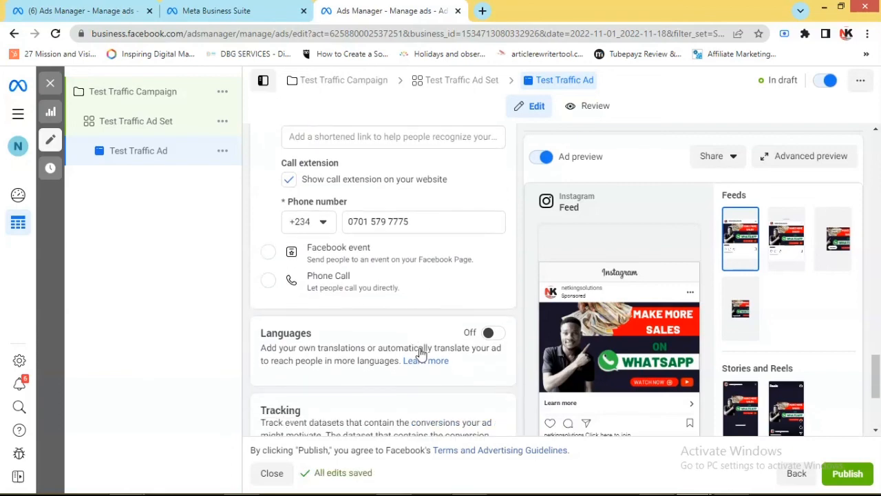
scroll(422, 356, down, 1)
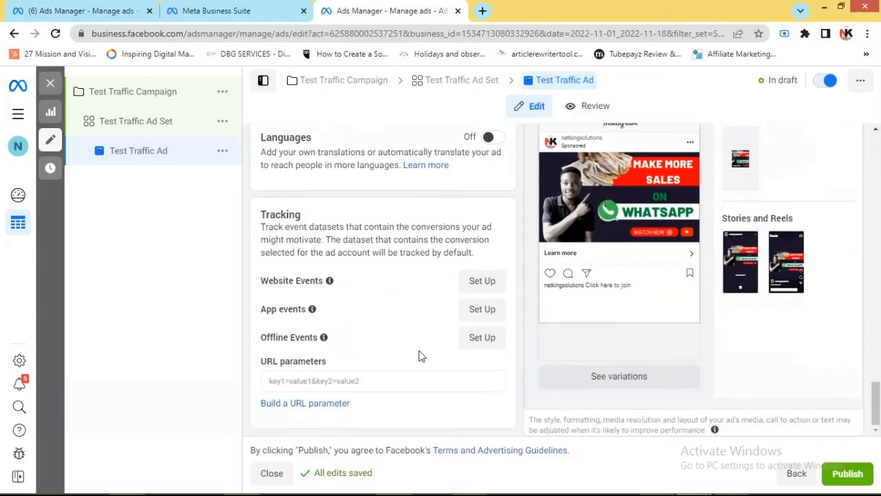
scroll(422, 356, up, 6)
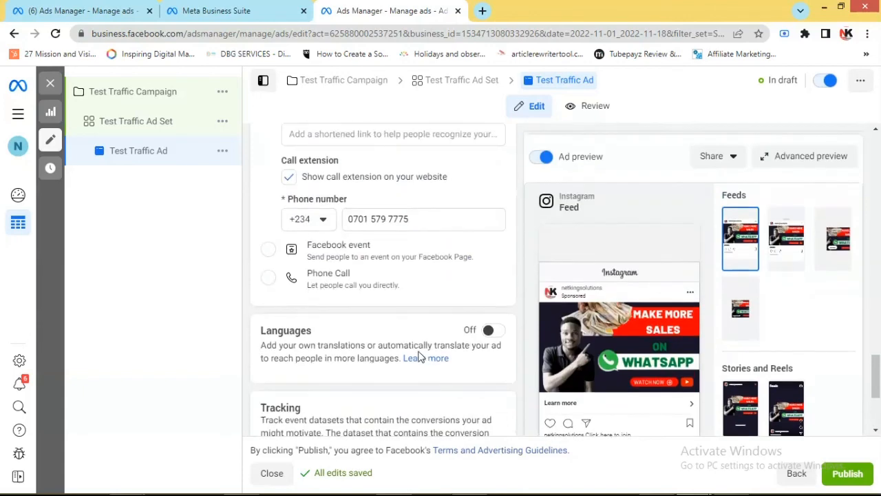
scroll(422, 356, up, 8)
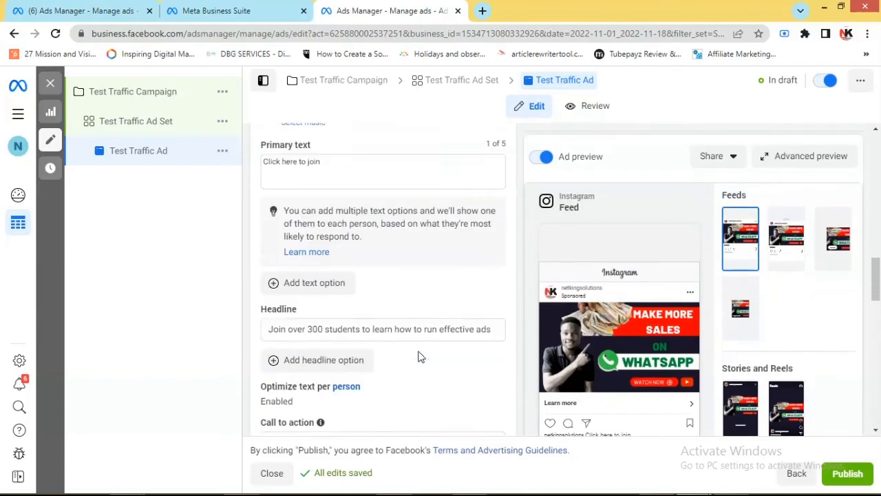
scroll(420, 358, down, 4)
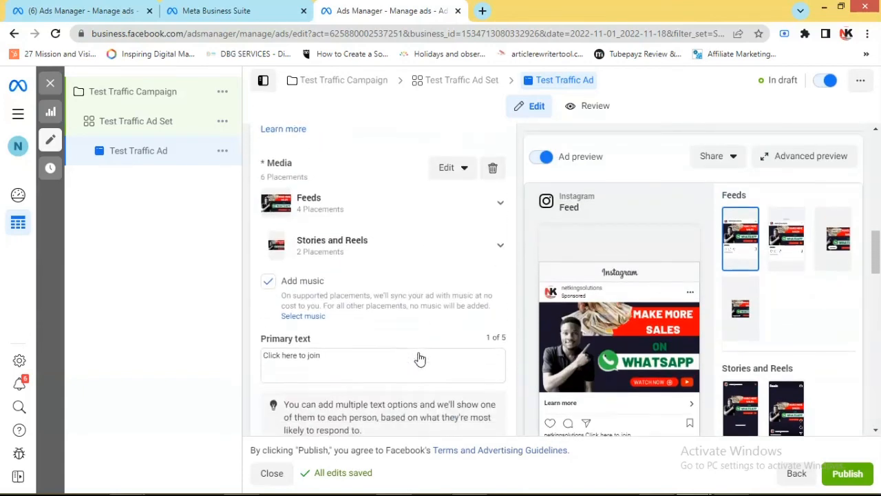